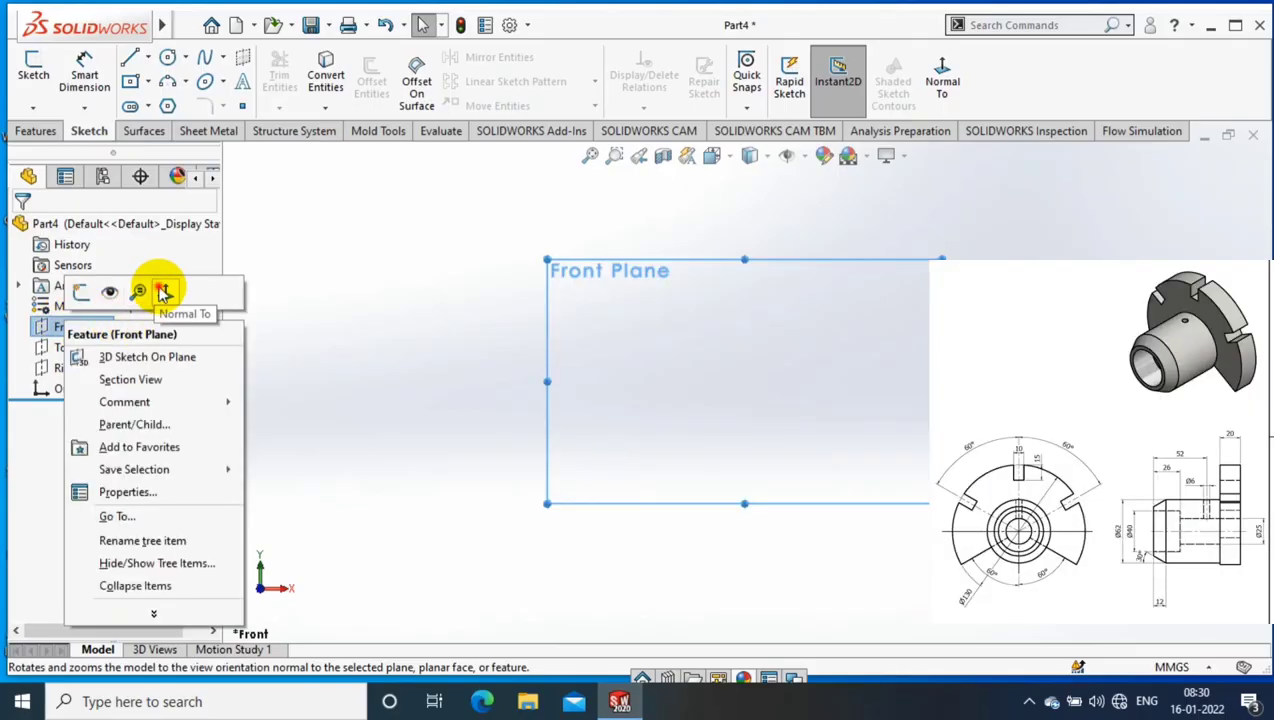
Step: Face the Front Plane, draw a circle at the origin, and dimension its diameter 62 mm
left_click(165, 293)
left_click(167, 57)
left_click_drag(745, 380, 748, 427)
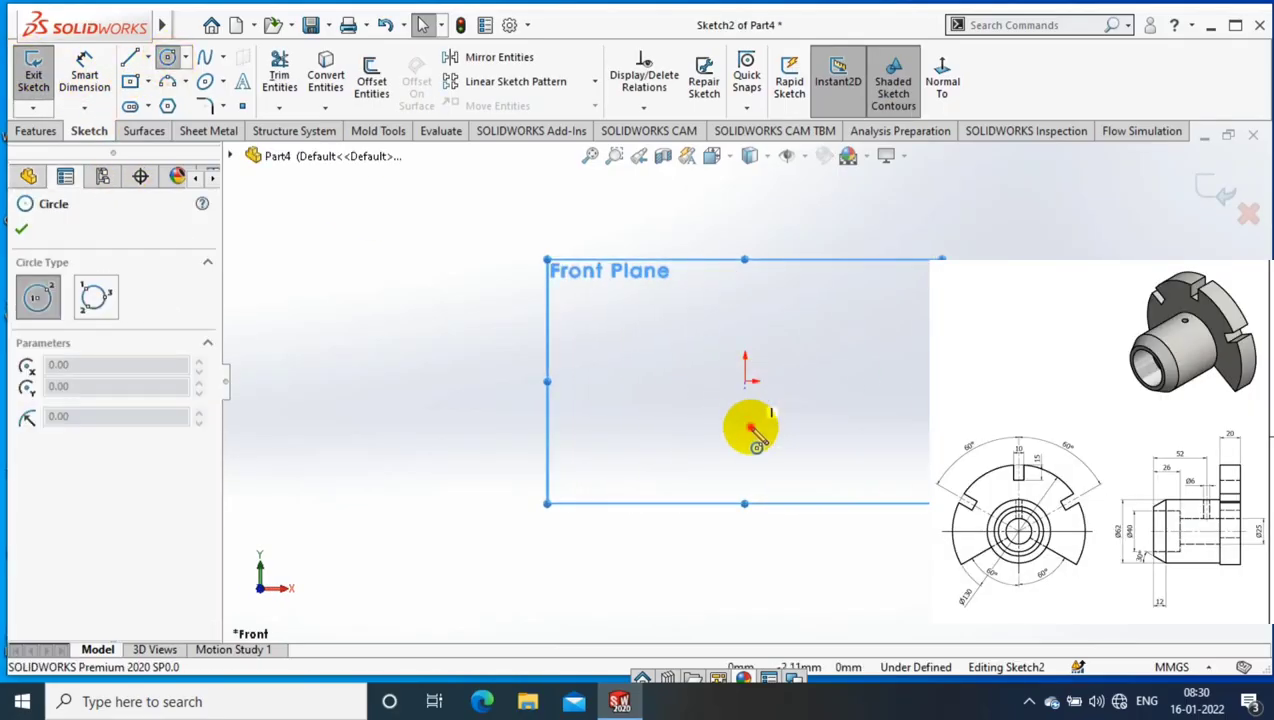
left_click(84, 80)
left_click(768, 338)
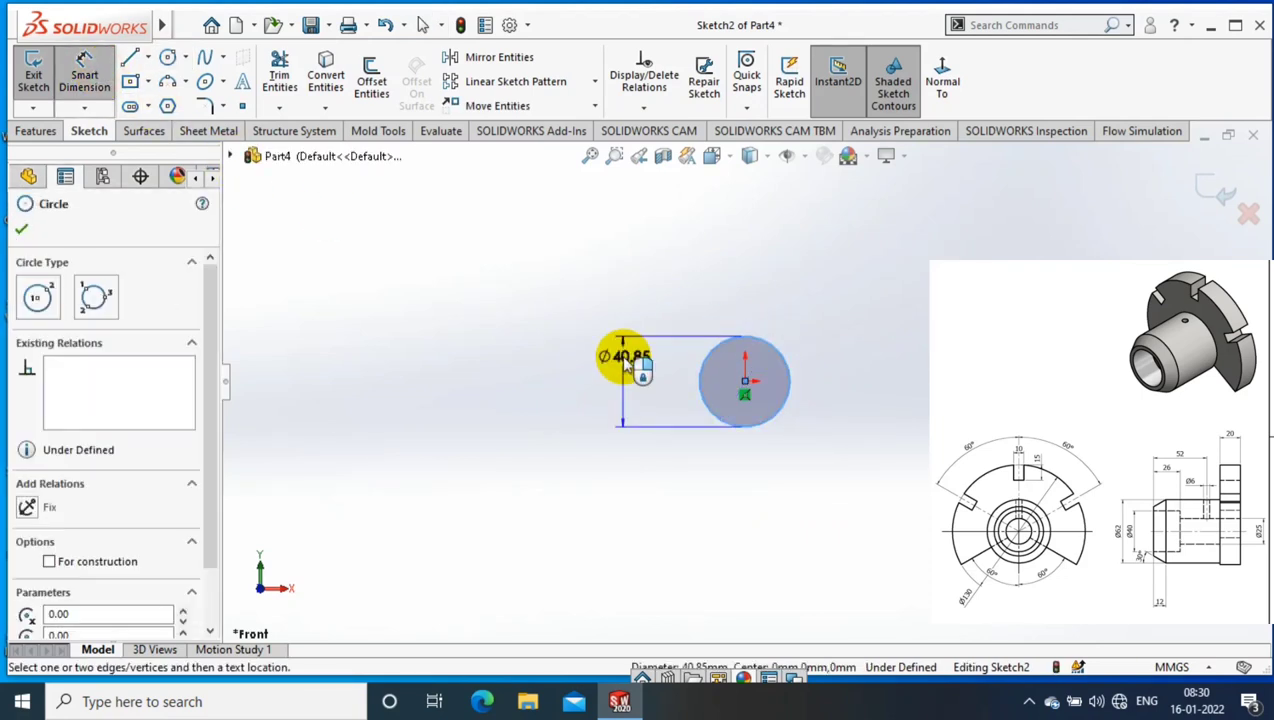
left_click(628, 358)
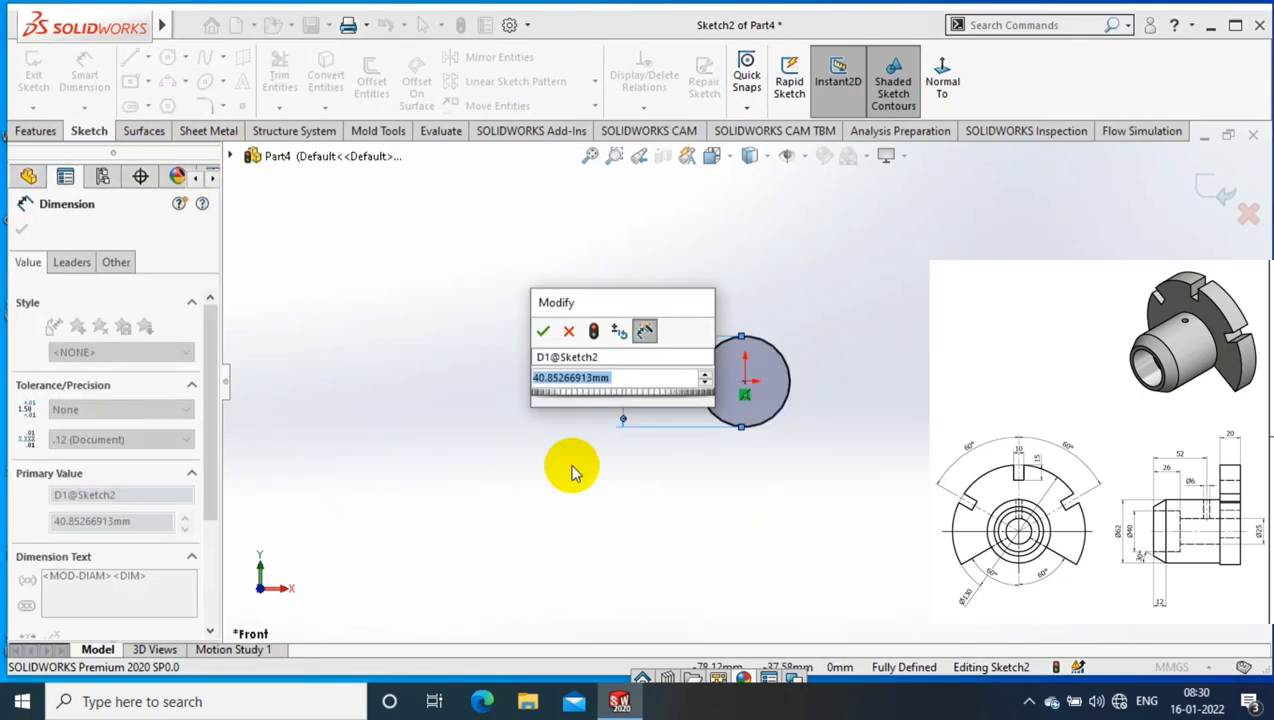
type("62")
key("Return")
left_click(22, 229)
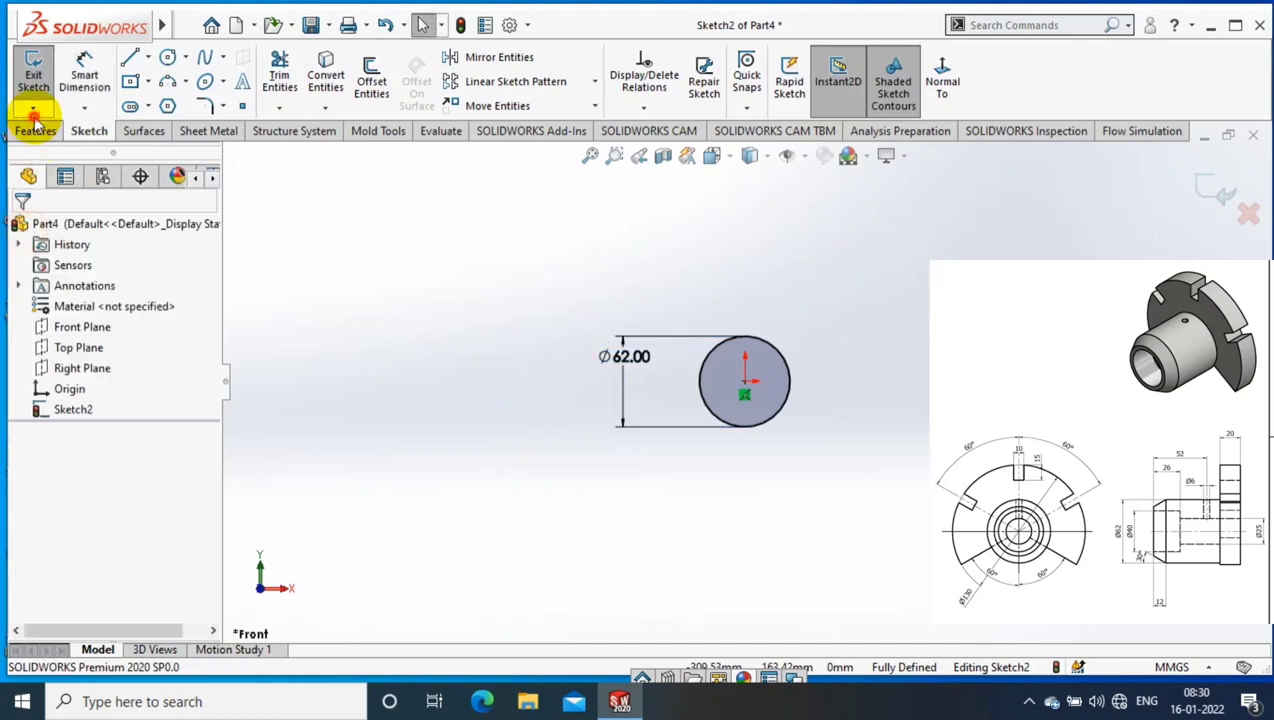
Step: Extrude the Ø62 circle 82 mm with a Mid Plane end condition into a cylinder
left_click(36, 130)
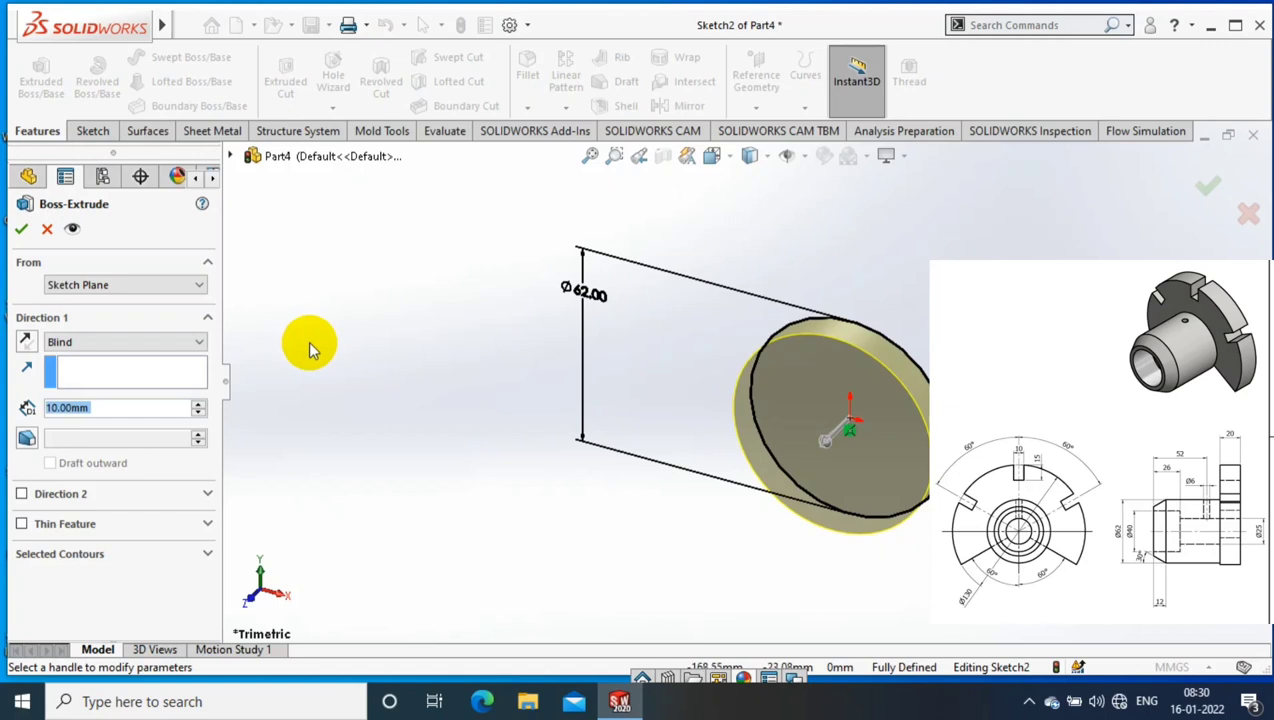
type("82")
key("Return")
left_click(125, 341)
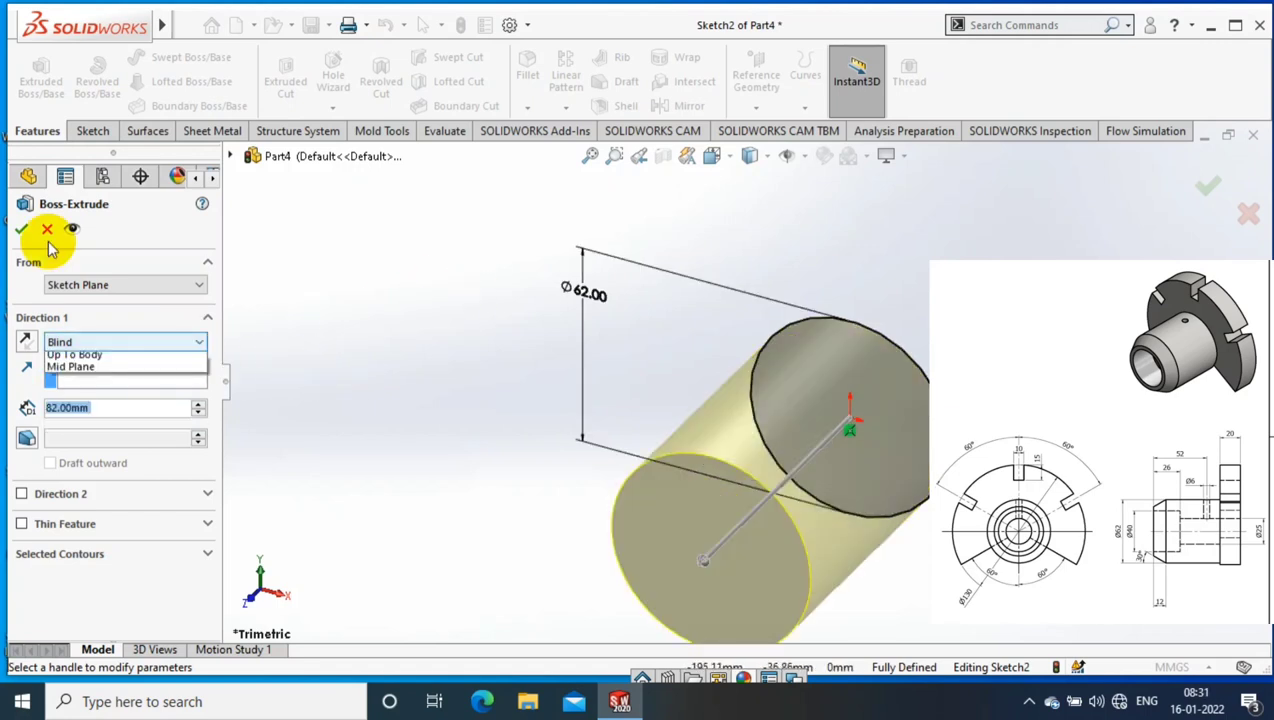
left_click(80, 384)
left_click(21, 228)
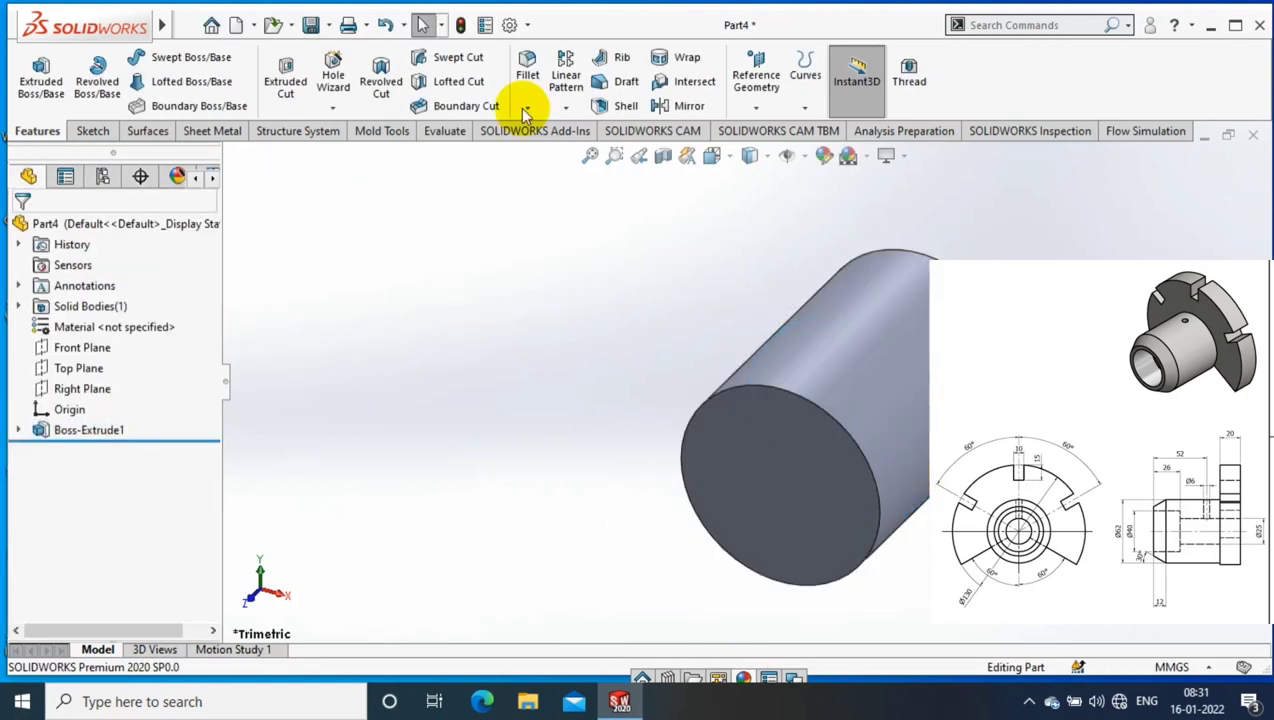
left_click(523, 112)
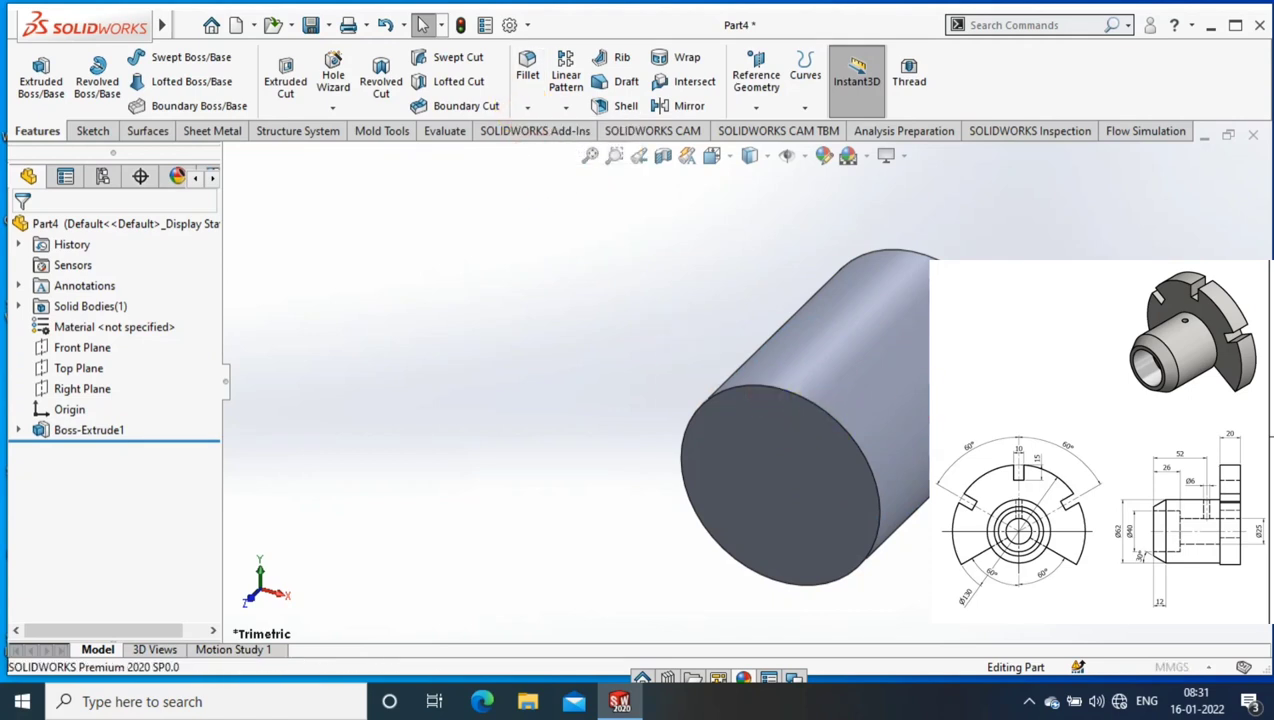
Step: Chamfer the cylinder's front circular edge at 12 mm × 45°
left_click(716, 401)
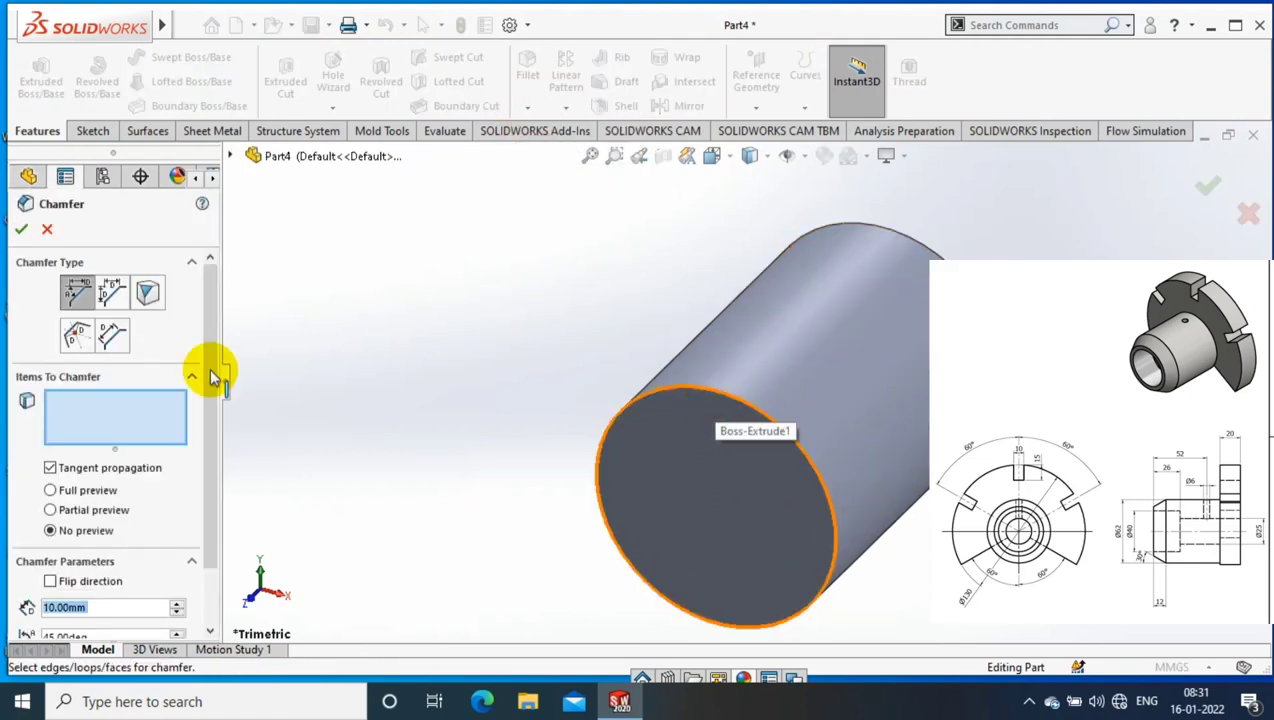
left_click(57, 540)
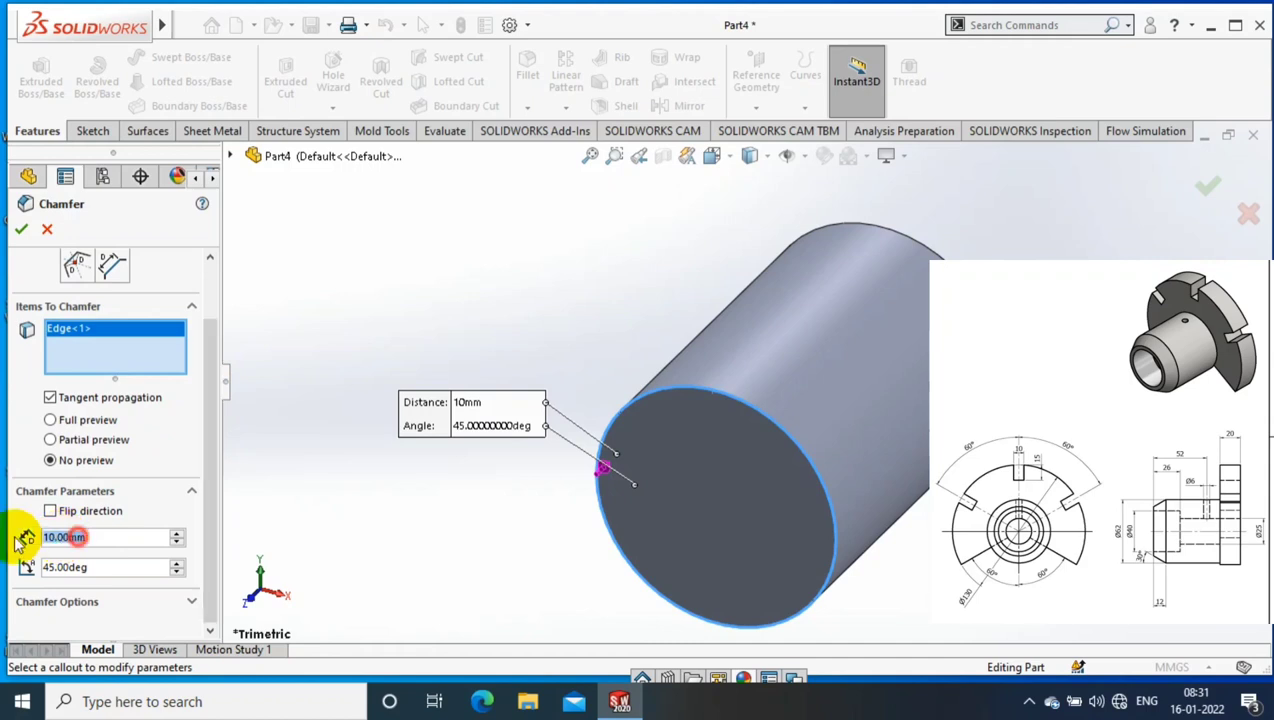
mouse_move(100, 537)
left_mouse_down()
mouse_move(38, 540)
mouse_move(22, 567)
left_mouse_up()
type("12")
key("Return")
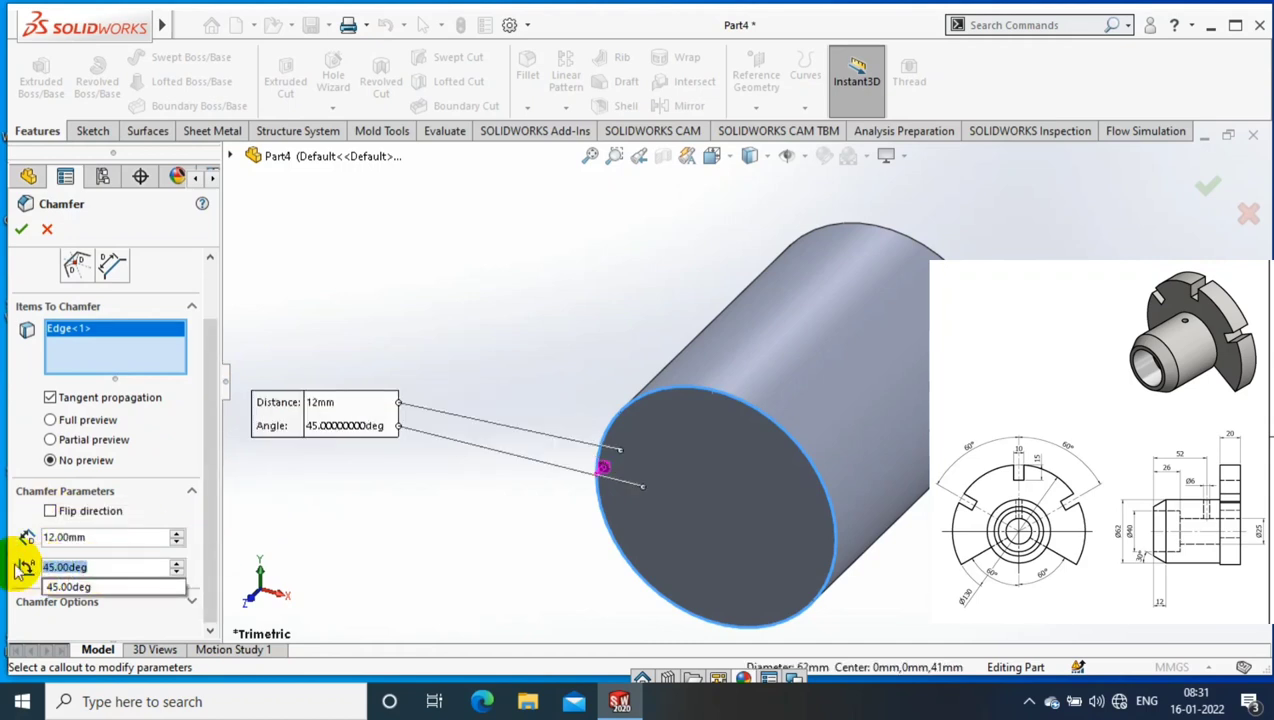
type("30")
left_click(21, 228)
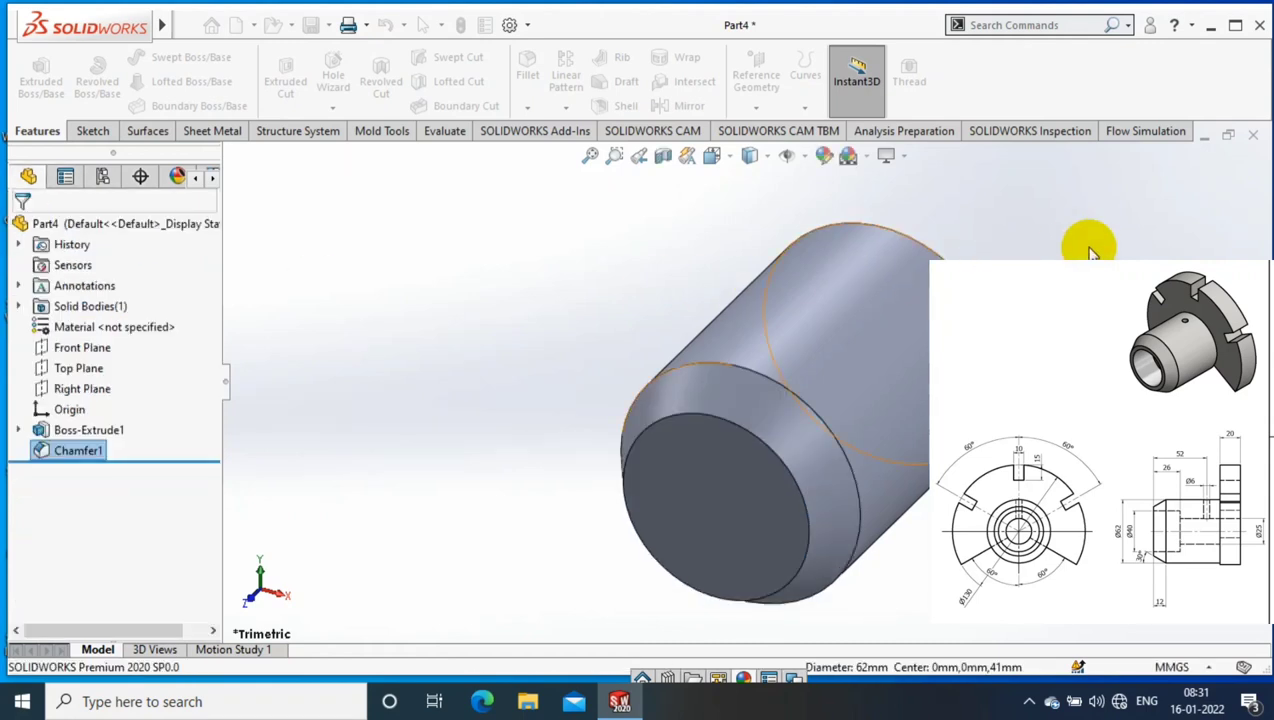
scroll(850, 380, "down", 2)
scroll(604, 509, "up", 2)
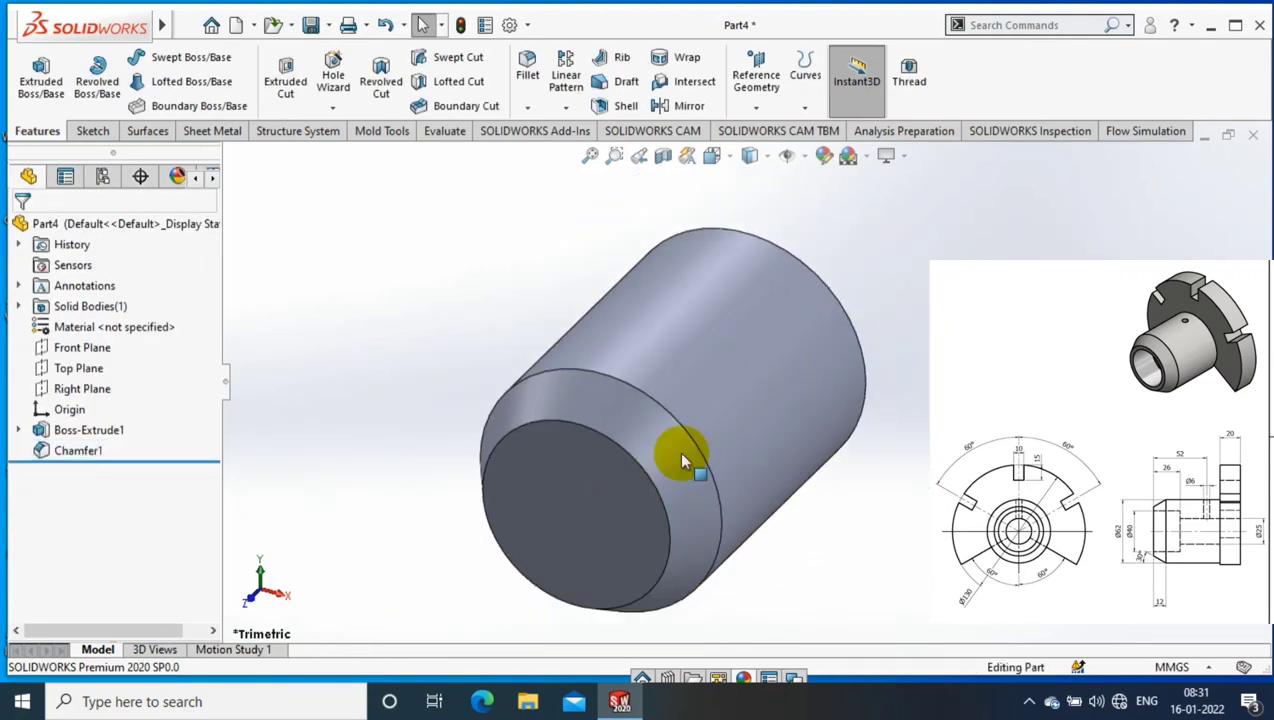
mouse_move(680, 458)
middle_mouse_down()
mouse_move(833, 464)
mouse_move(798, 410)
middle_mouse_up()
Step: Face the cylinder's back end and sketch an origin-centred circle dimensioned Ø130
right_click(763, 383)
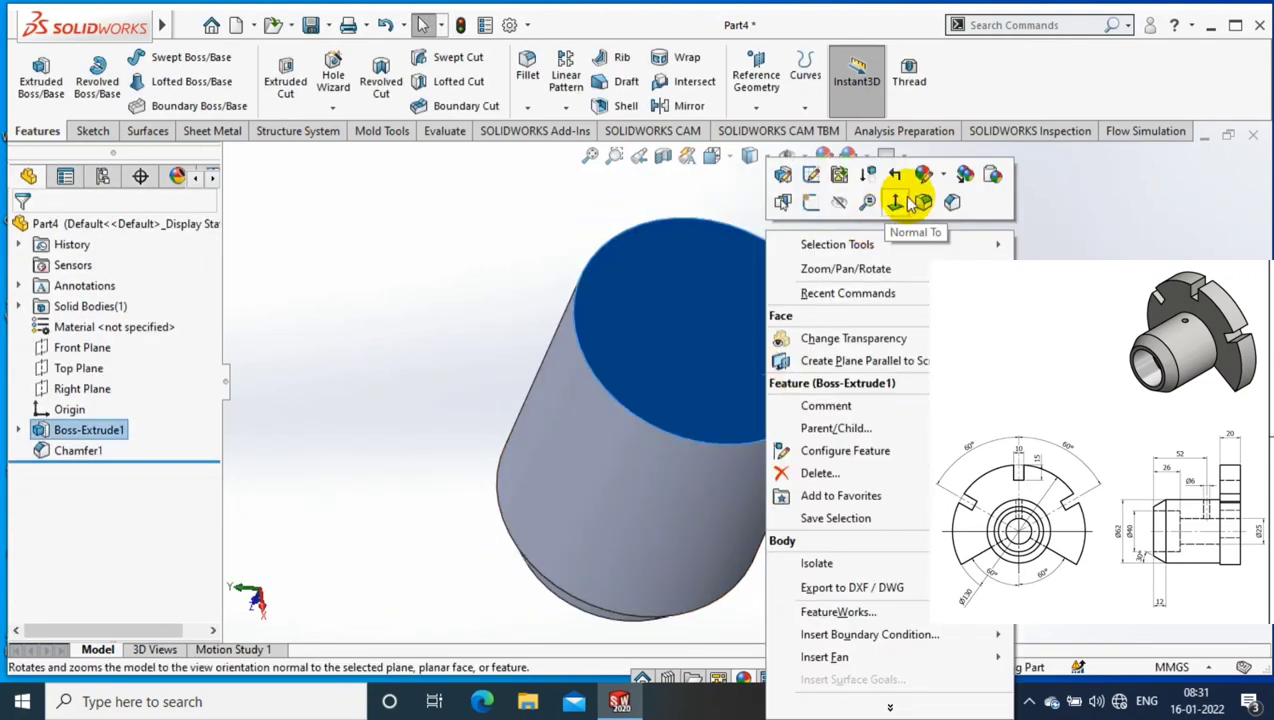
left_click(899, 190)
left_click(92, 131)
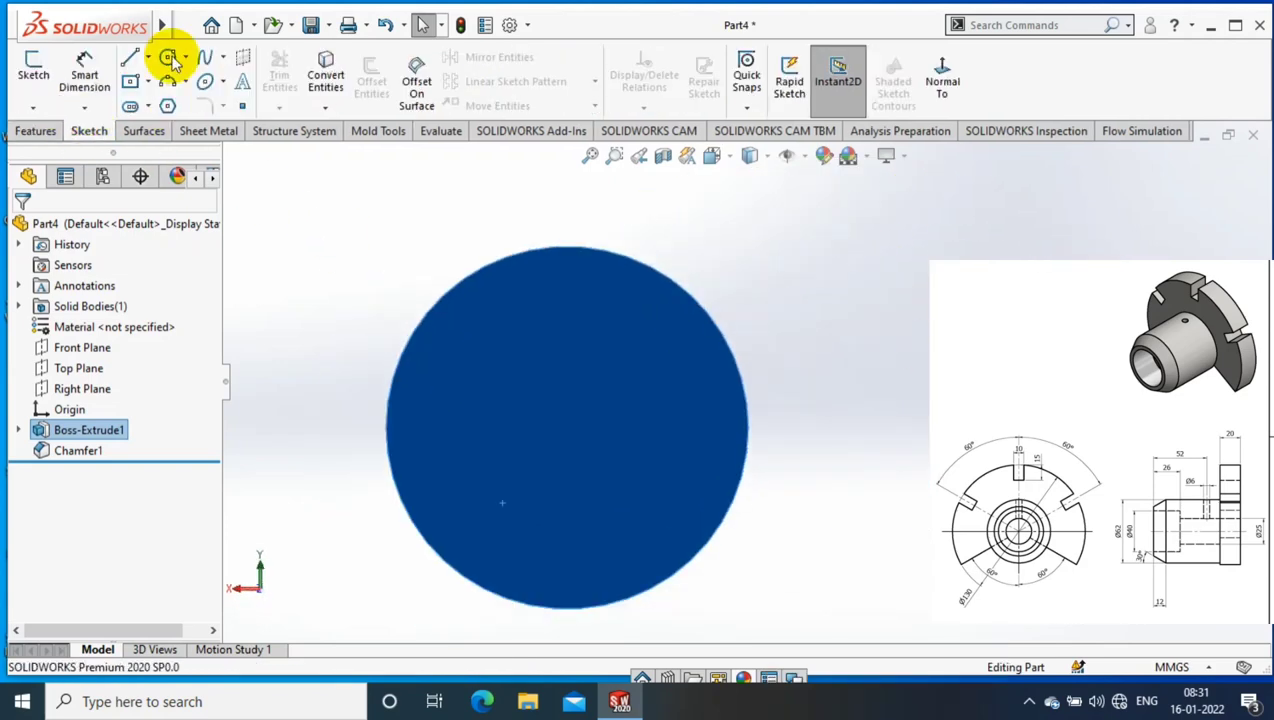
left_click(167, 57)
left_click(733, 562)
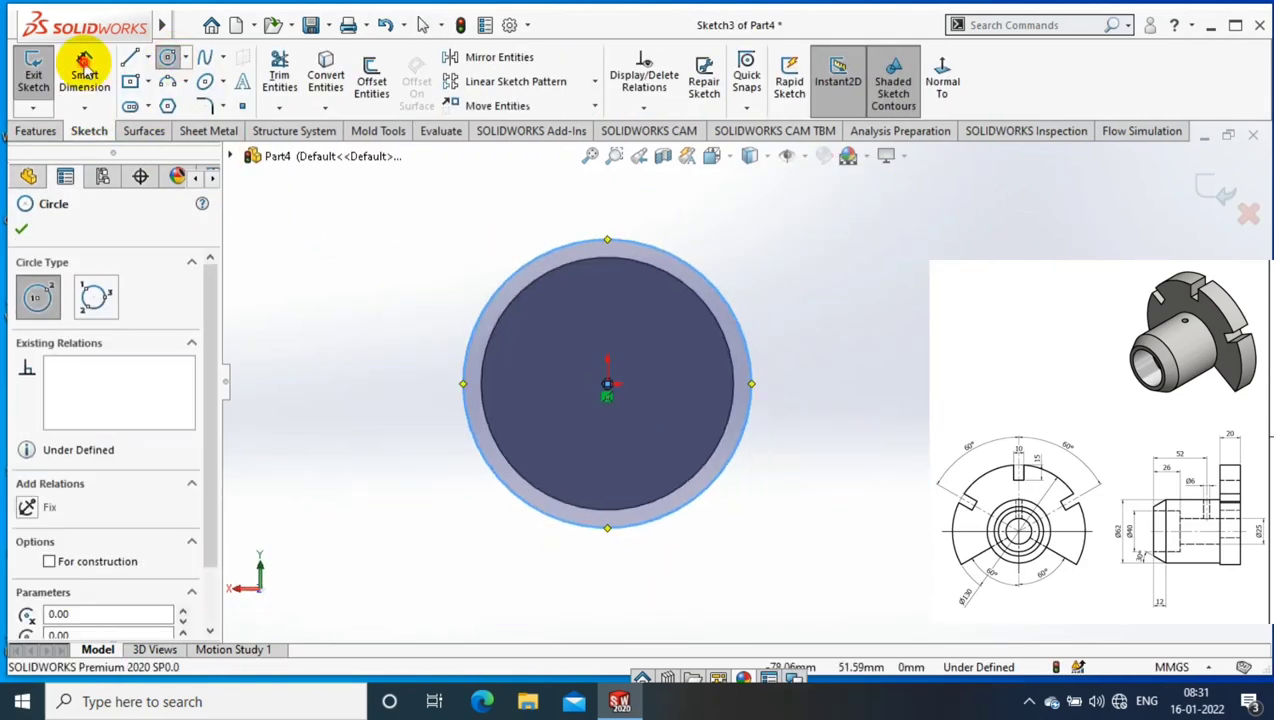
left_click(84, 75)
left_click(365, 310)
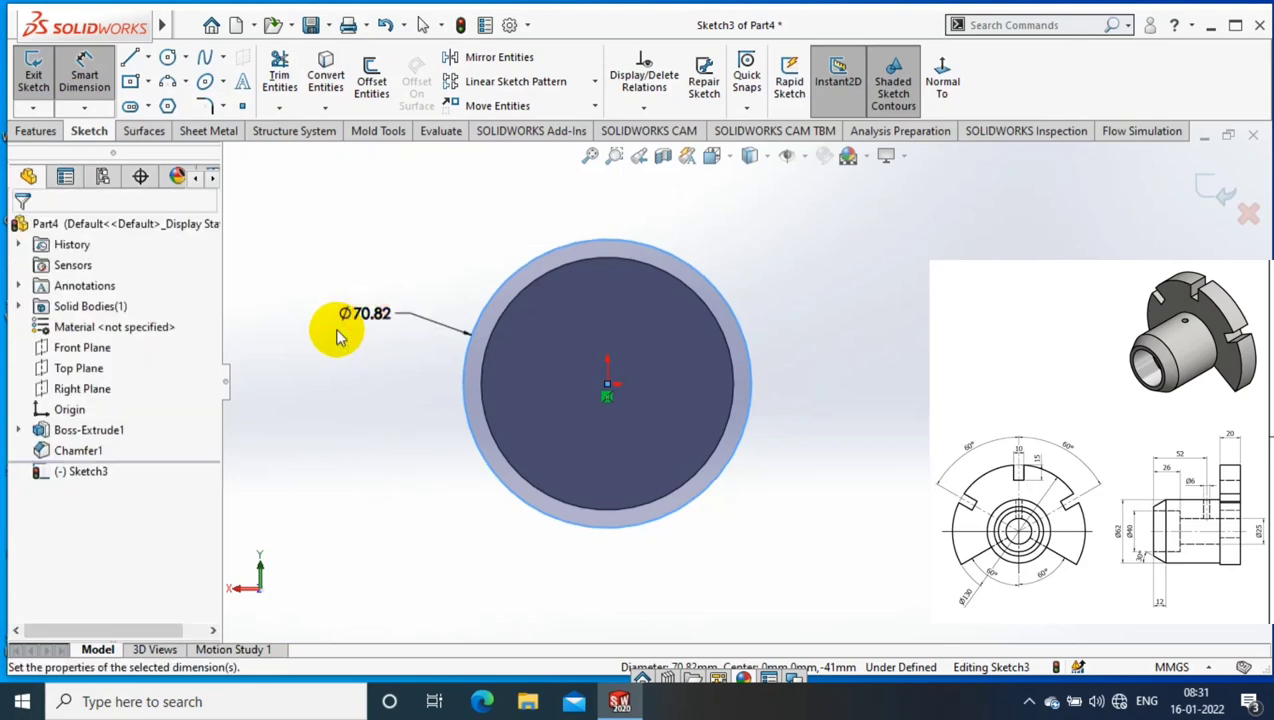
type("130")
key("Return")
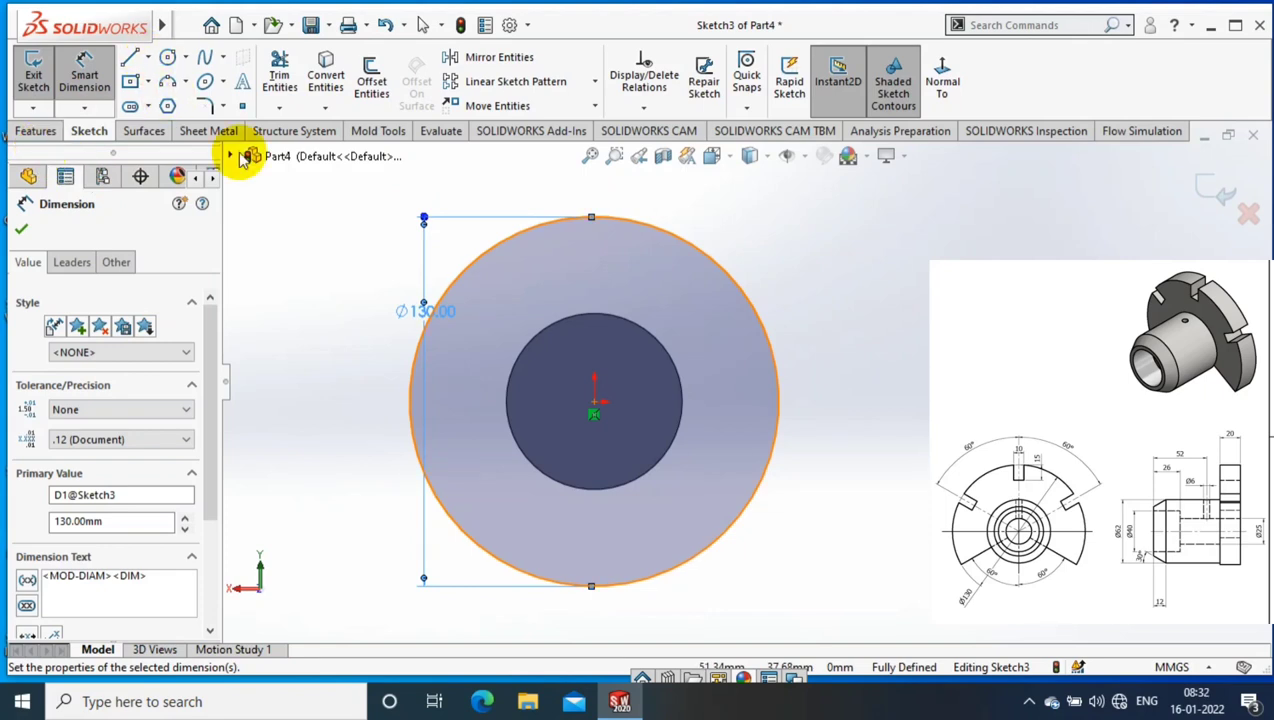
Step: Draw lines from the origin to the lower right and lower left, plus a vertical line down
key("l")
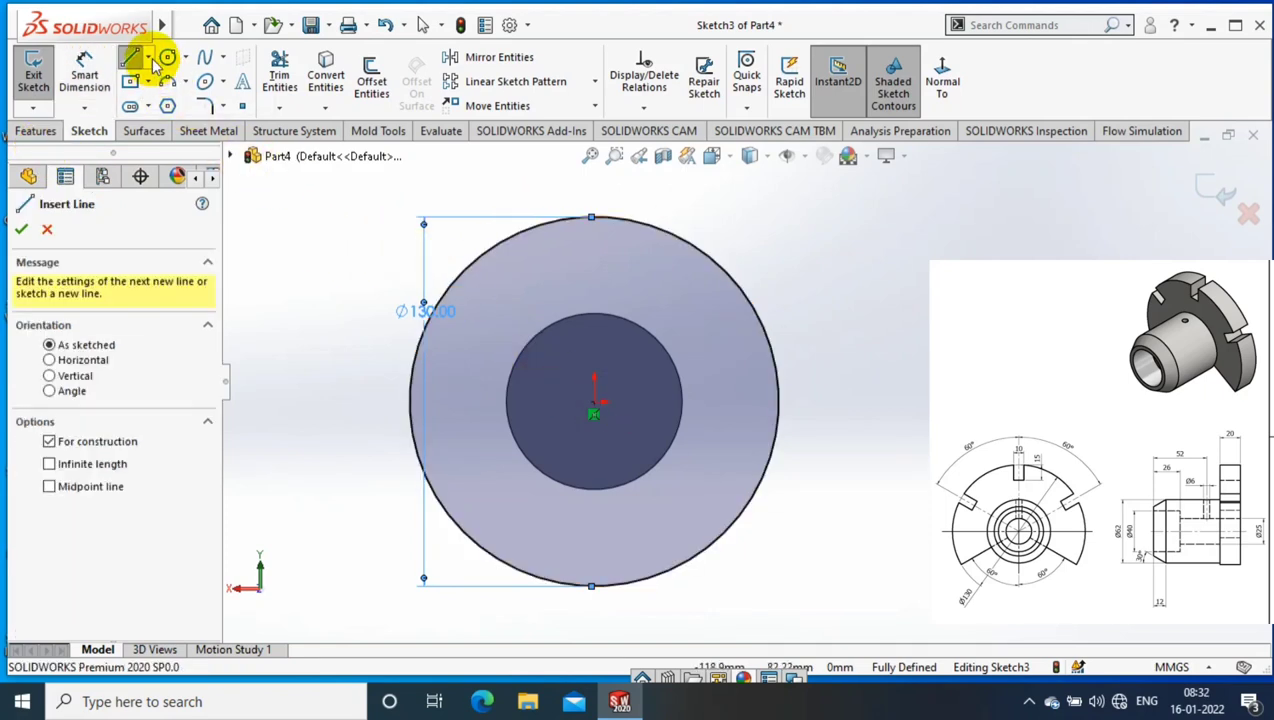
left_click_drag(594, 413, 759, 538)
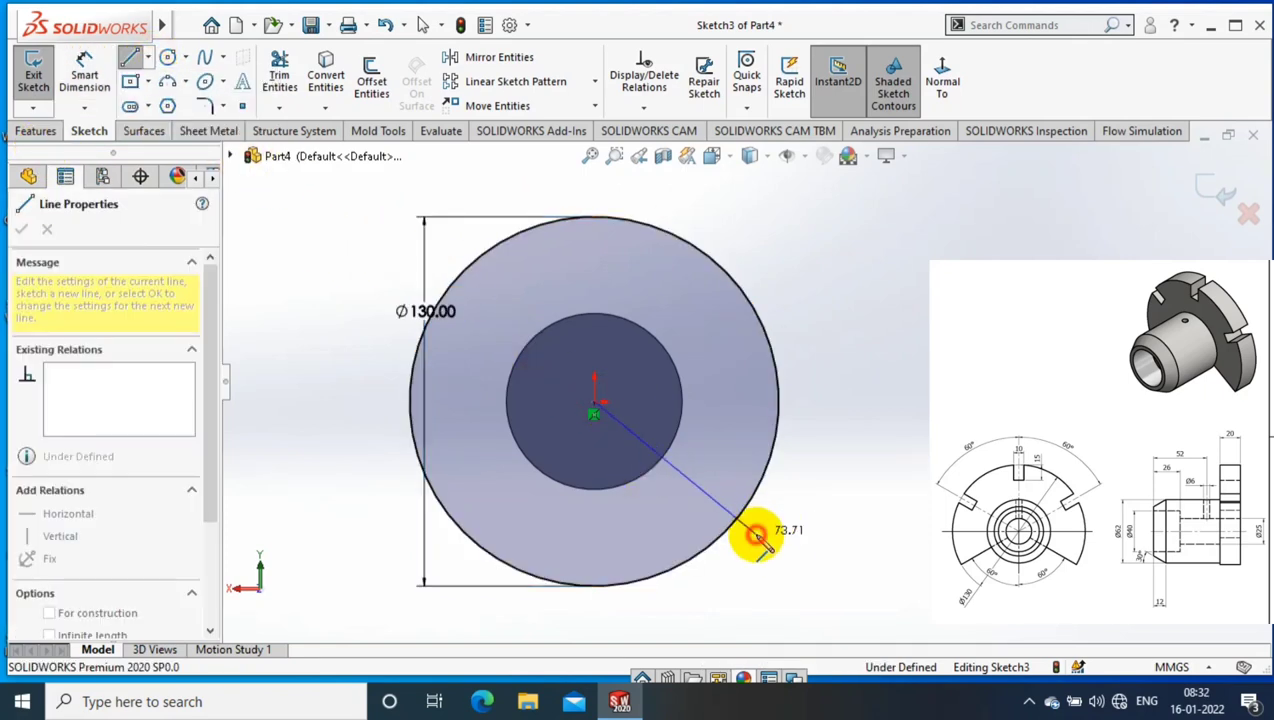
key("Escape")
left_click(133, 58)
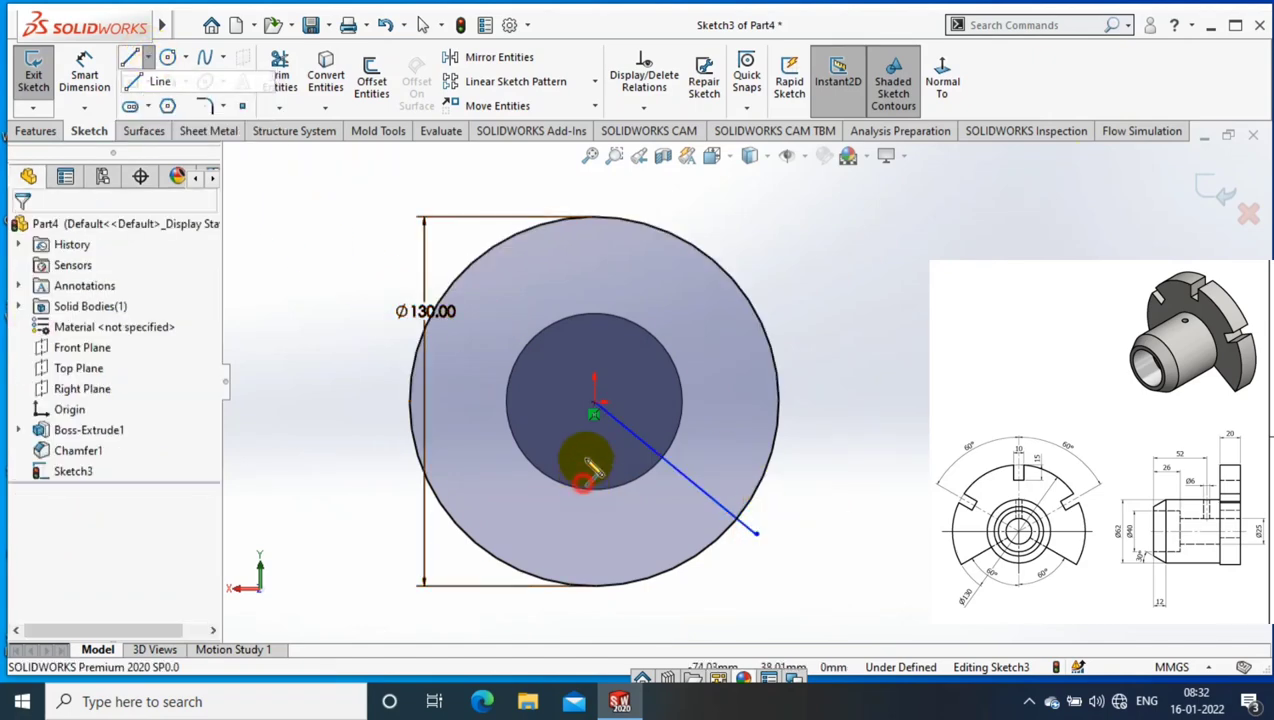
left_click(594, 413)
left_click(447, 581)
left_click(594, 628)
Step: Dimension both diagonal lines at 60° either side of the vertical line
left_click(594, 515)
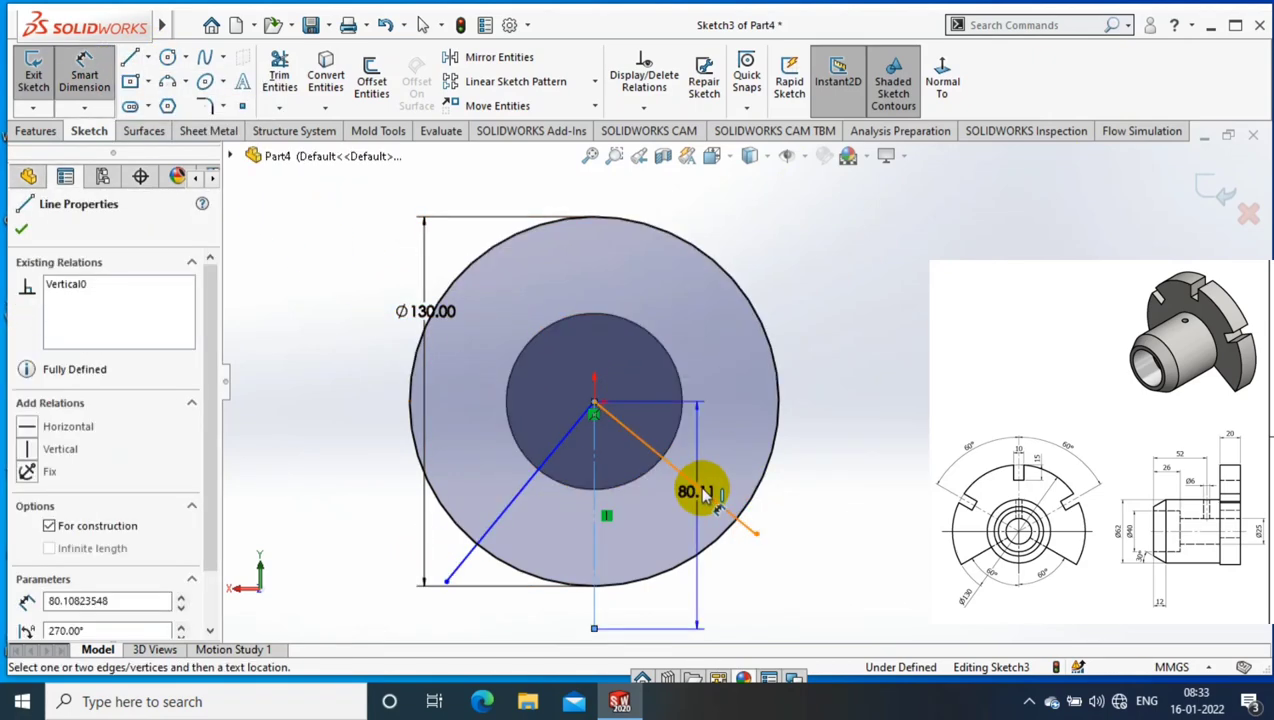
left_click(703, 495)
left_click(655, 530)
type("60")
key("Return")
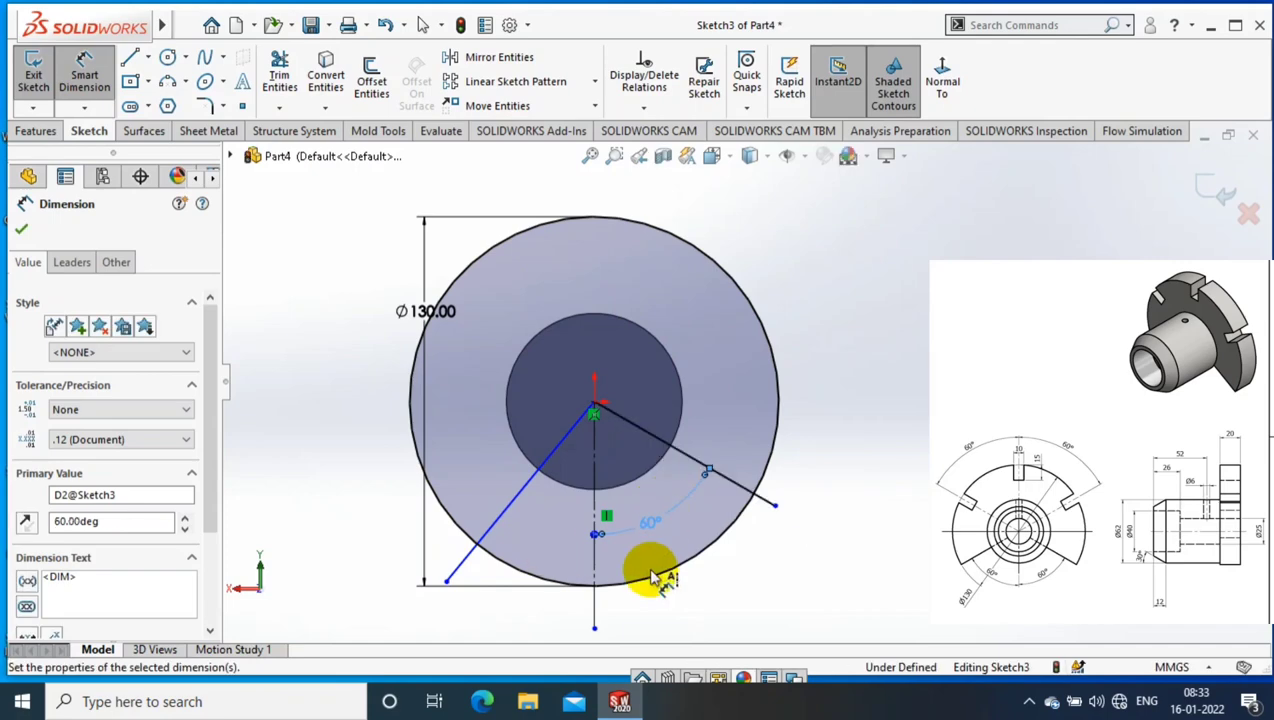
left_click(507, 522)
left_click(594, 540)
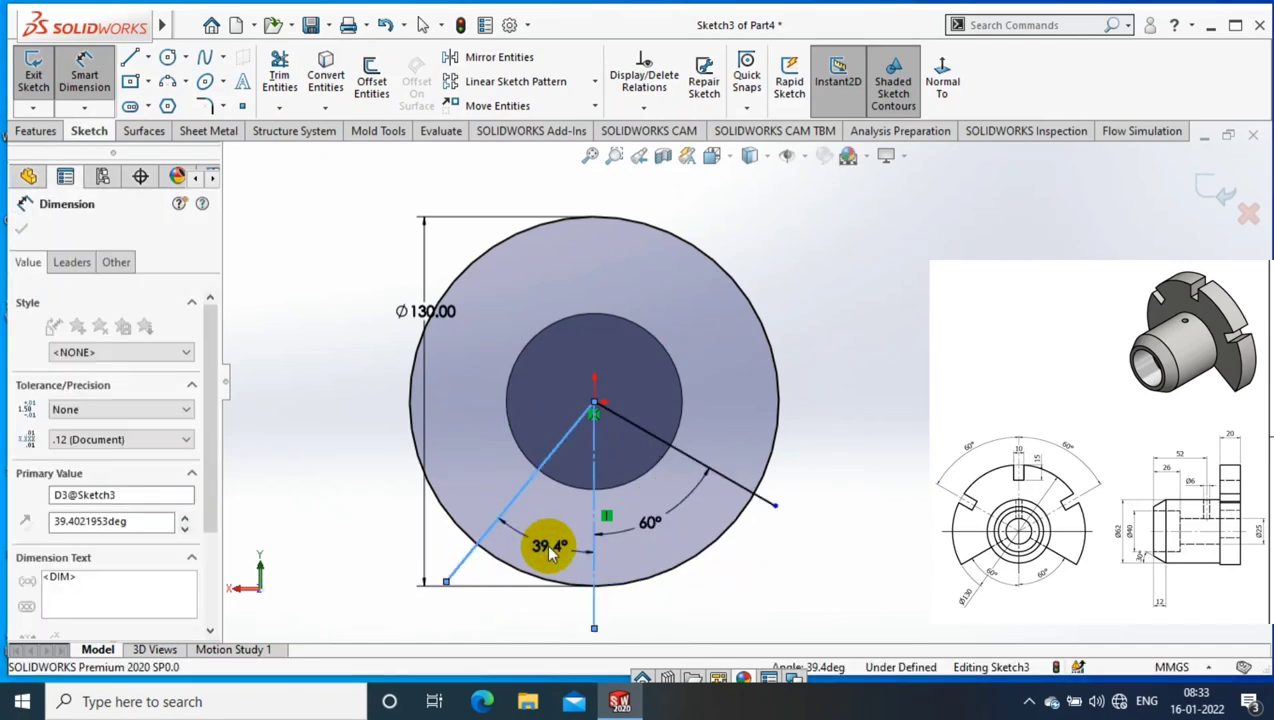
left_click(552, 543)
type("60")
key("Return")
Step: Trim away the bottom arc between the two diagonal lines and exit the sketch
left_click(279, 107)
left_click(280, 126)
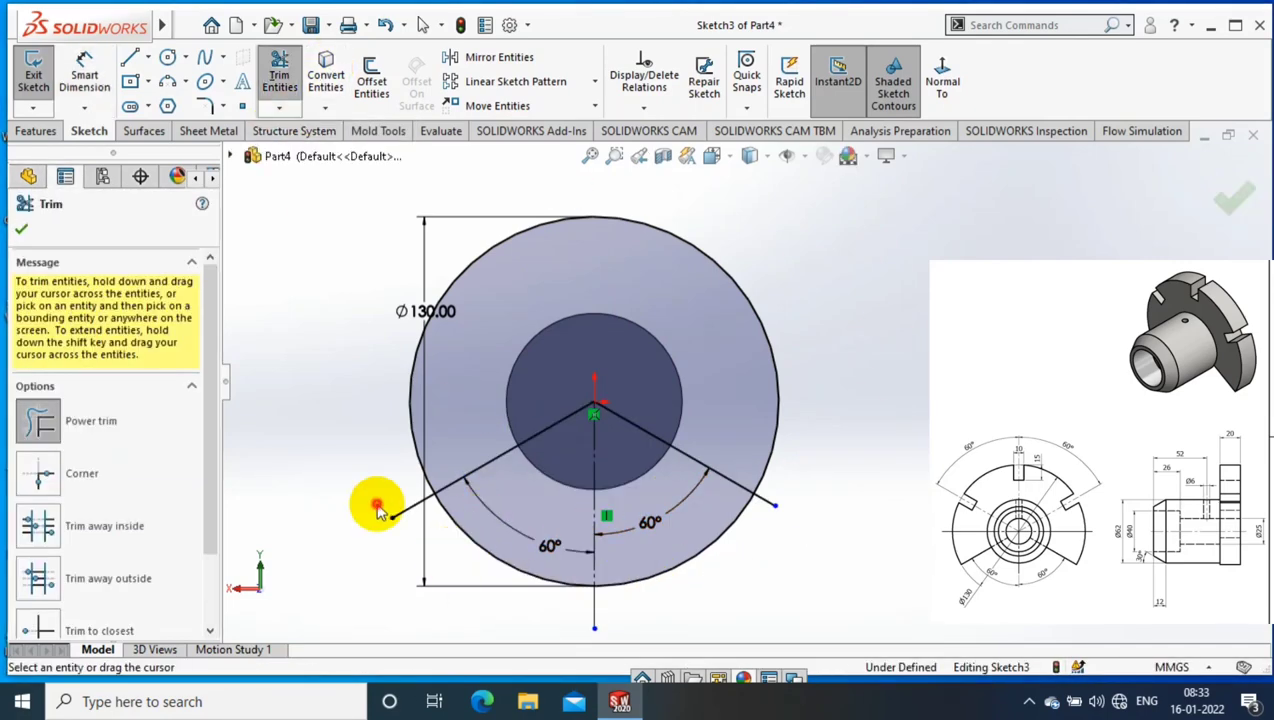
mouse_move(380, 510)
left_mouse_down()
mouse_move(469, 540)
mouse_move(668, 540)
mouse_move(711, 555)
left_mouse_up()
left_click(21, 229)
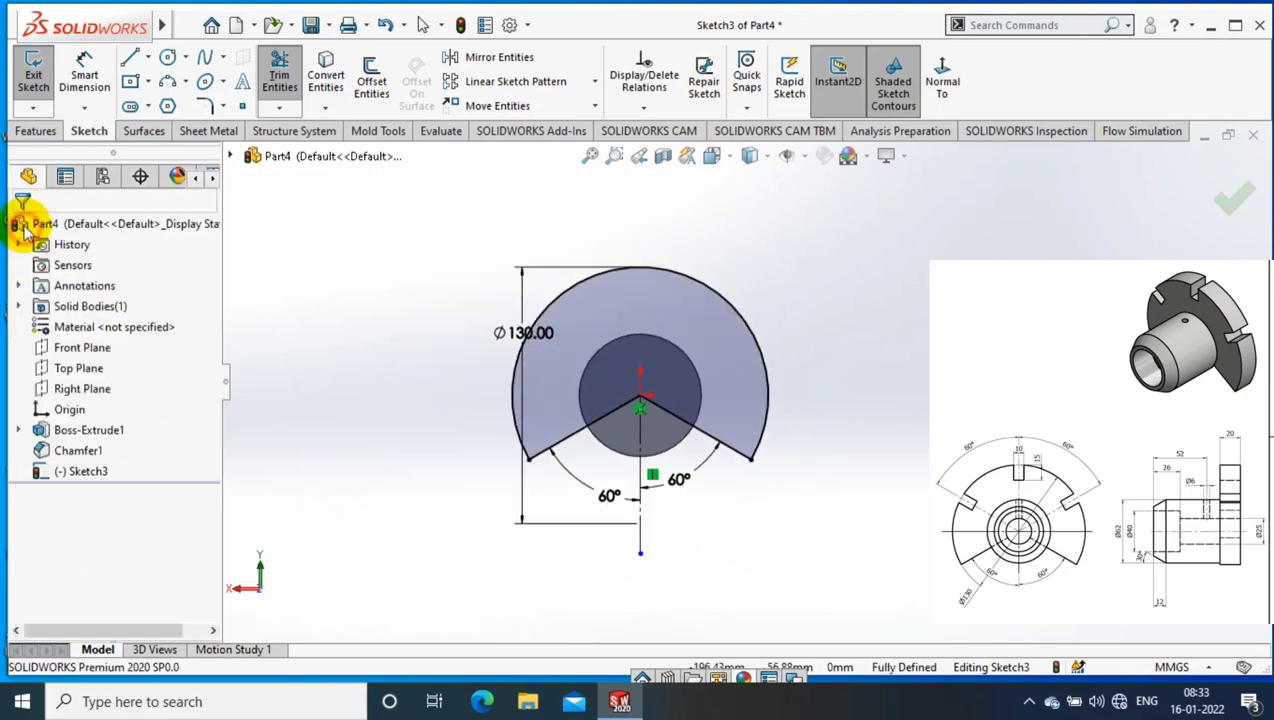
left_click(35, 103)
left_click(35, 131)
left_click(40, 80)
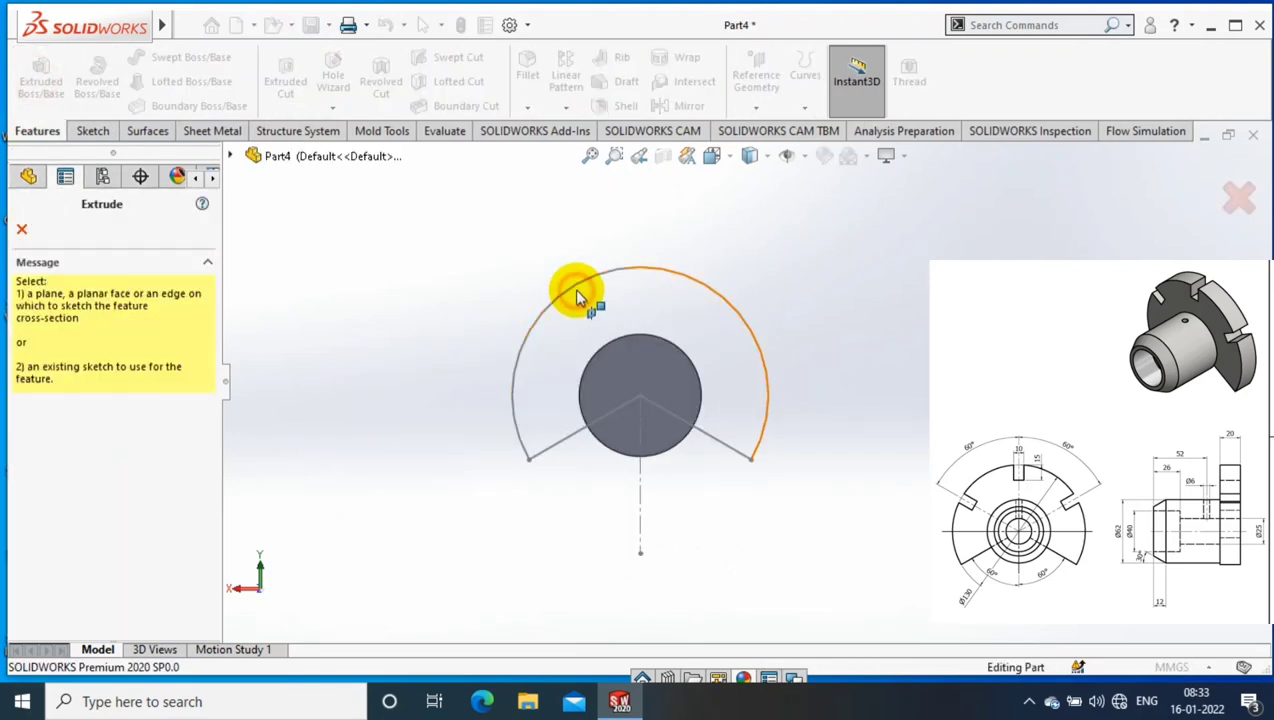
Step: Extrude the wedge-cut Ø130 profile 20 mm to form the flange on the shaft's back end
left_click(460, 350)
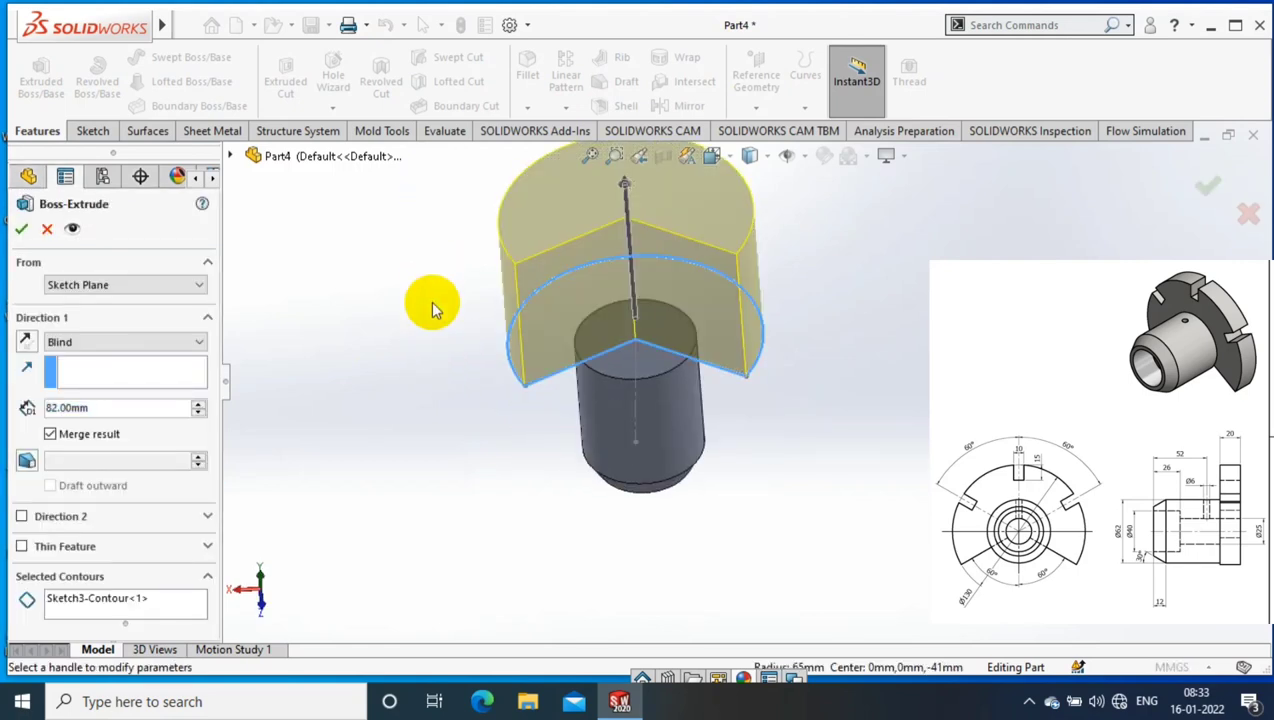
middle_click_drag(821, 271, 775, 331, "ctrl")
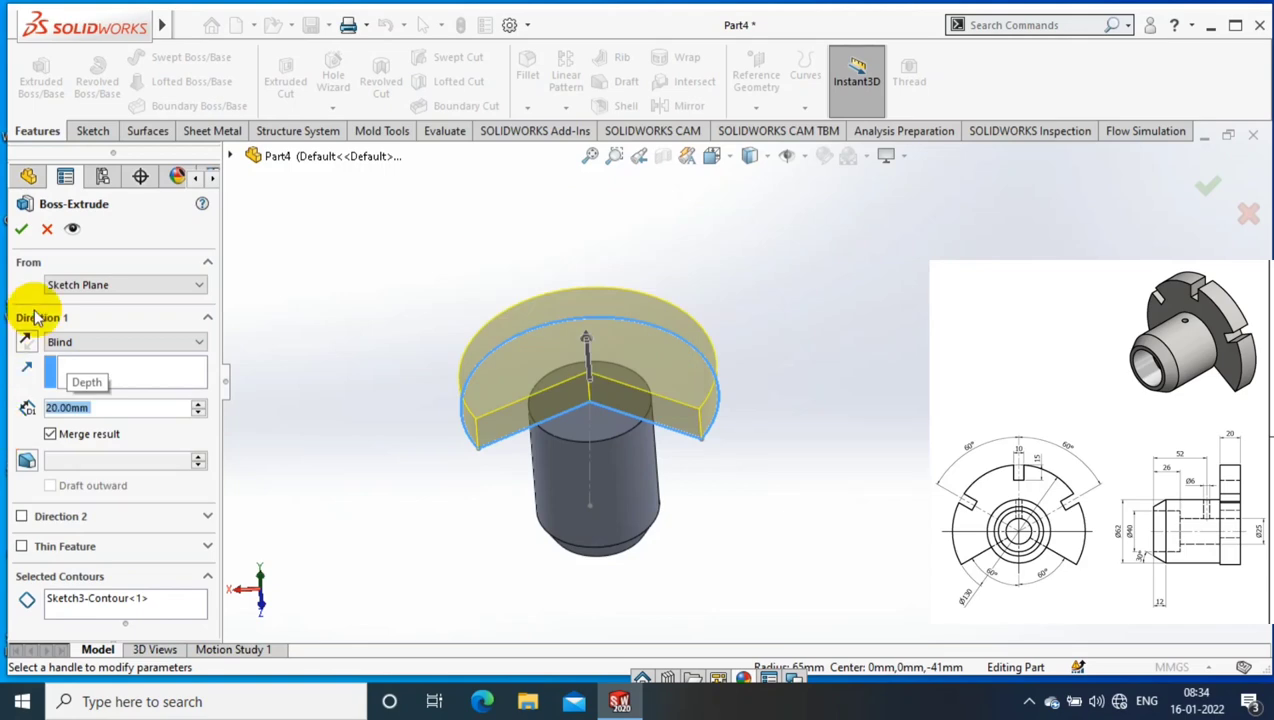
left_click(21, 228)
right_click(607, 346)
left_click(742, 204)
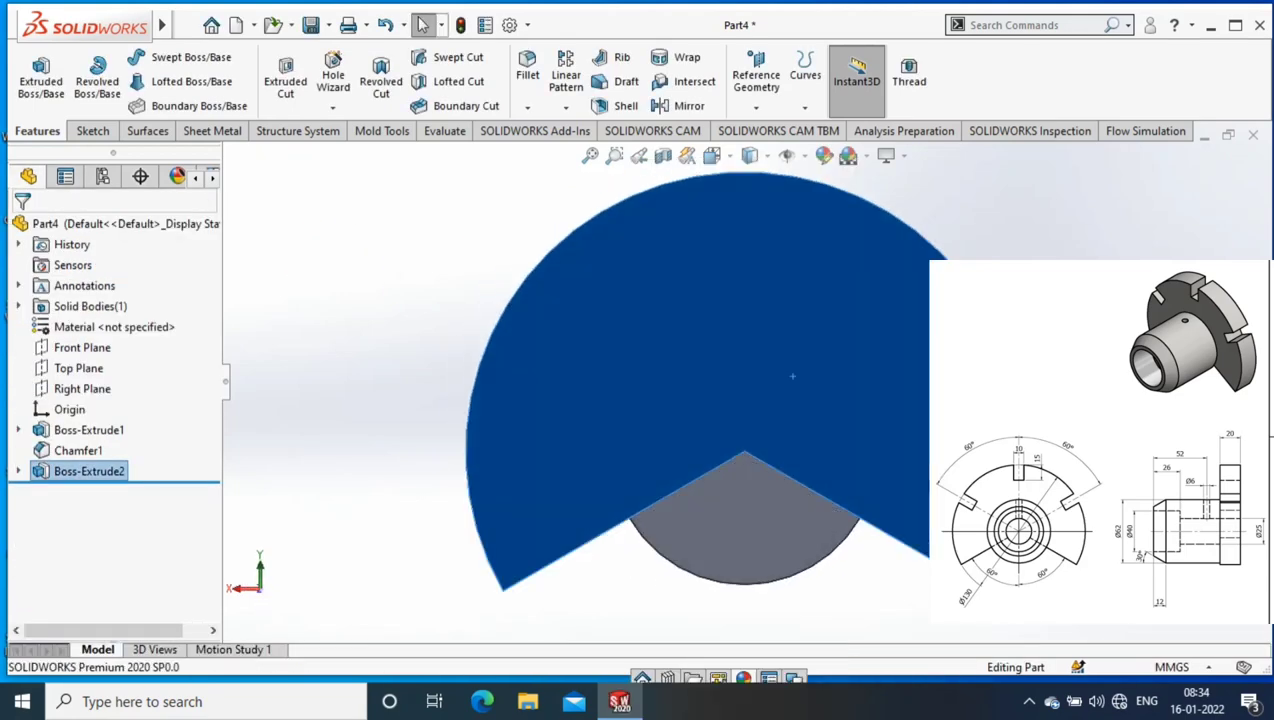
Step: Sketch a centre rectangle on the flange face at the top of its rim
left_click(92, 131)
left_click(35, 88)
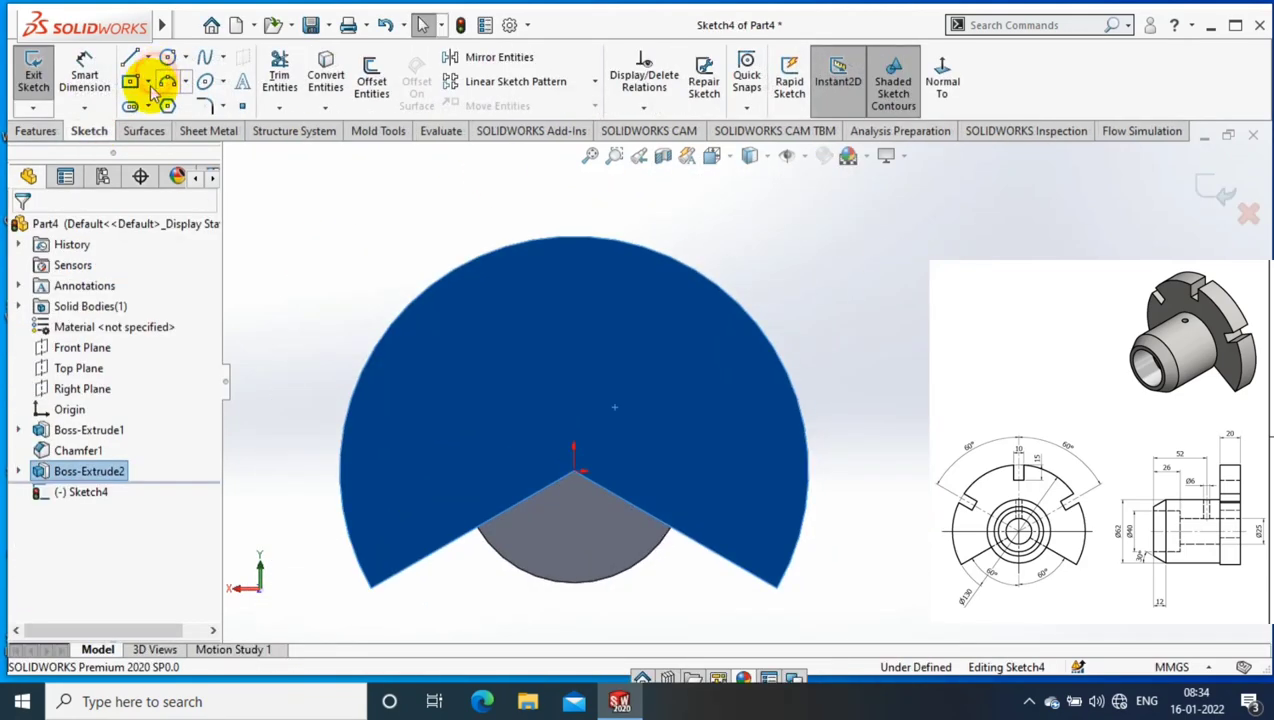
left_click(141, 81)
left_click(150, 128)
left_click(573, 236)
left_click(591, 266)
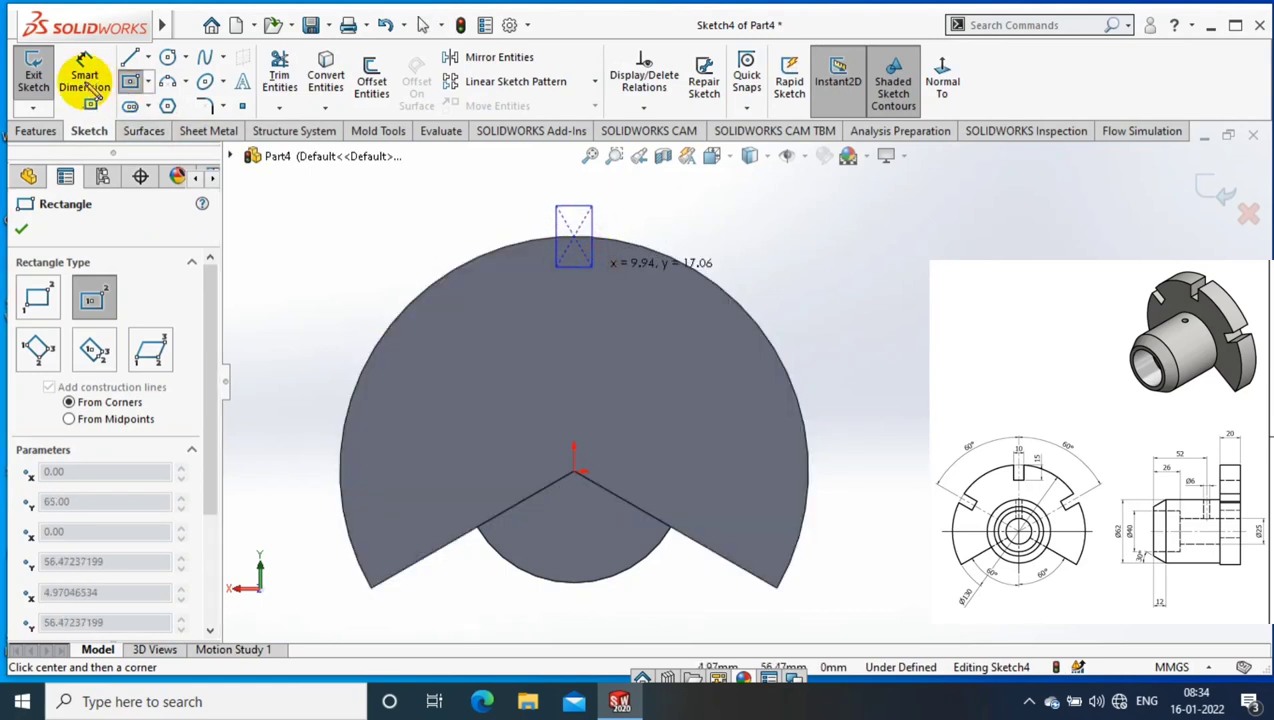
Step: Dimension the rectangle 10 mm wide and 15 mm deep
left_click(90, 80)
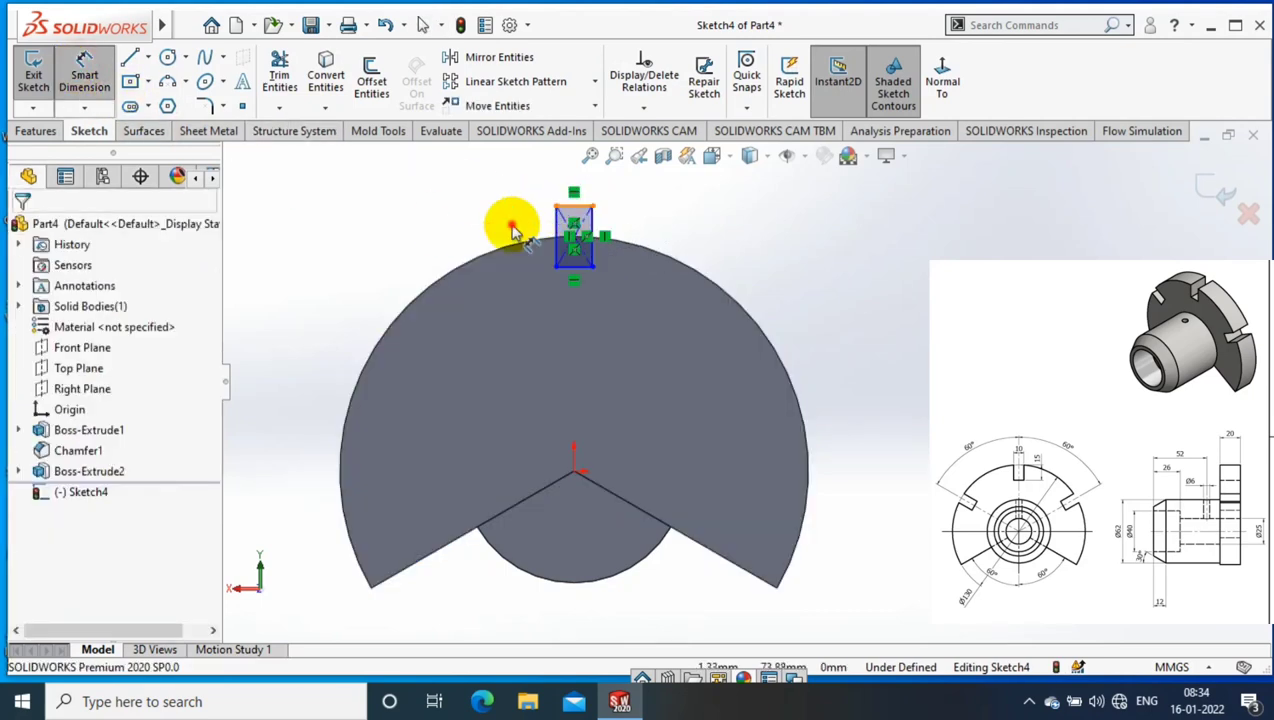
left_click(510, 226)
type("10")
key("Return")
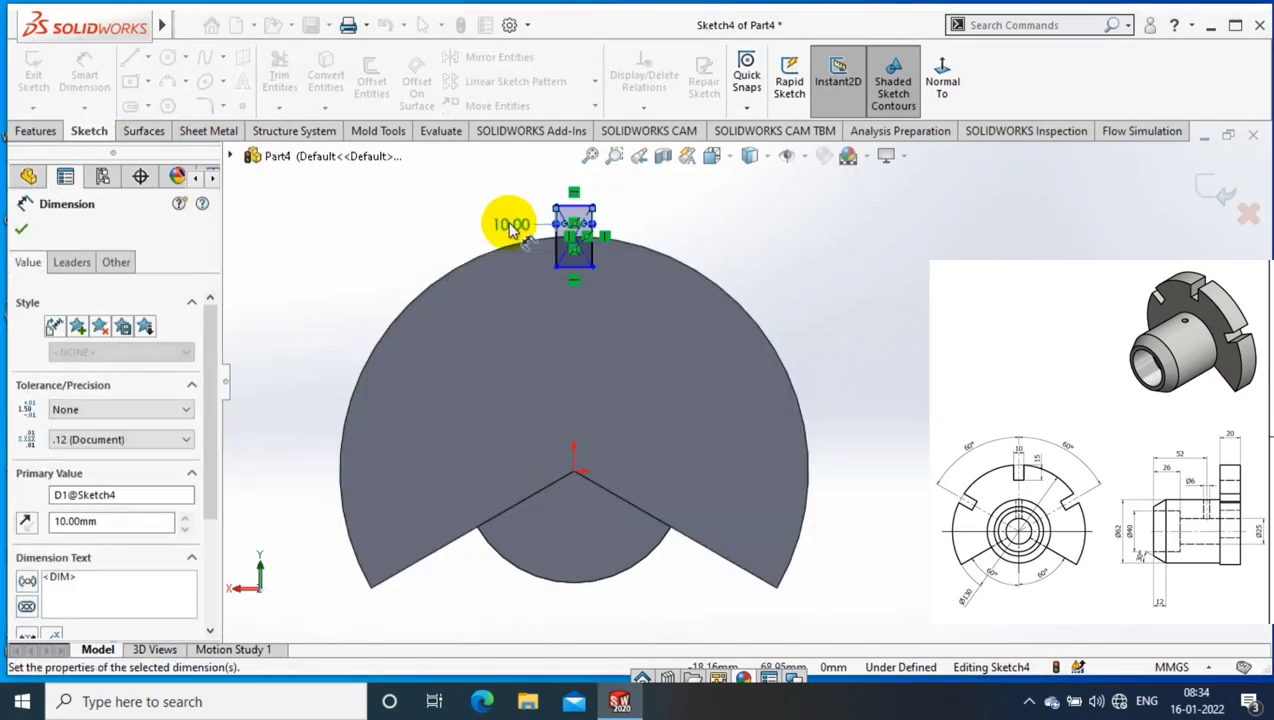
scroll(603, 303, "up", 3)
left_click(601, 297)
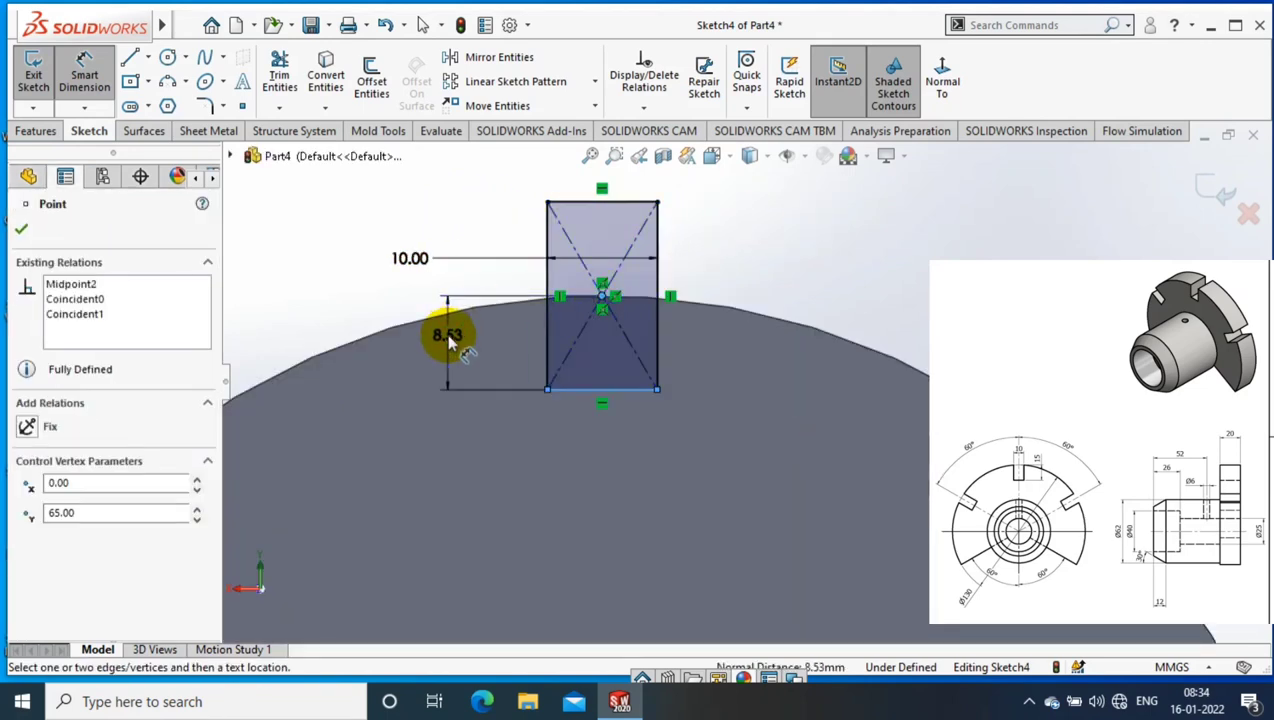
left_click(449, 341)
type("15")
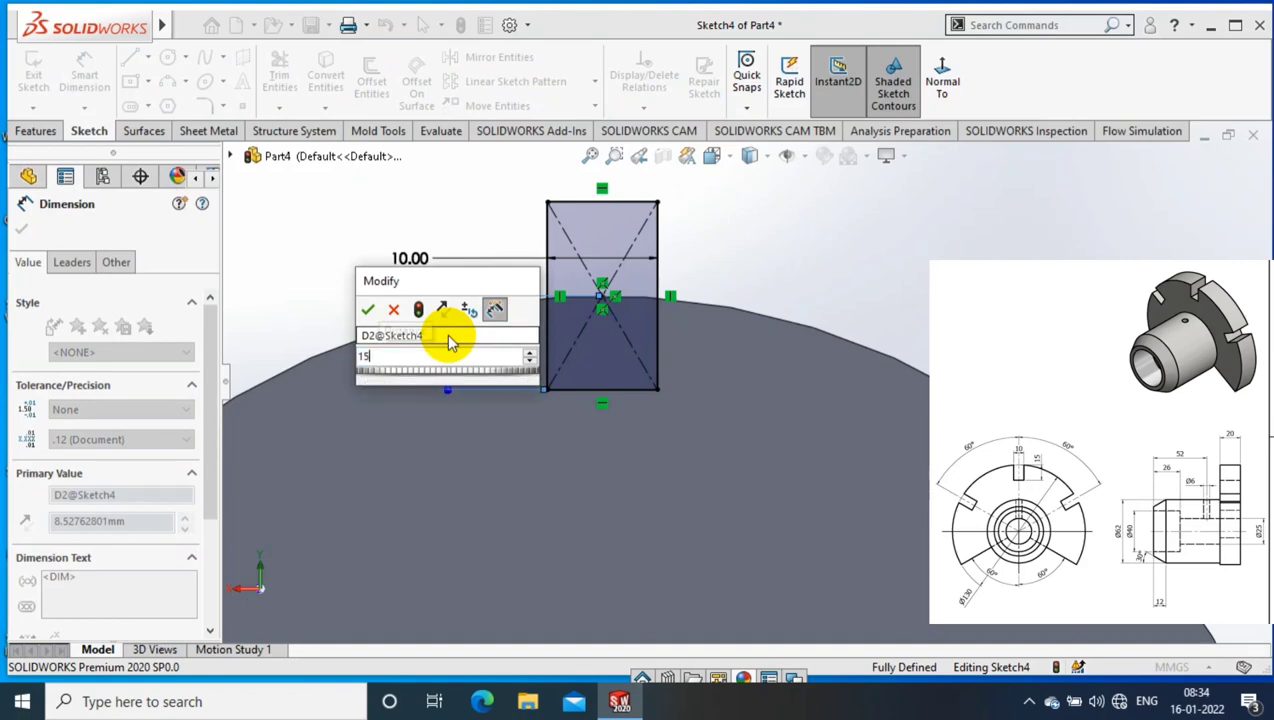
key("Return")
scroll(449, 341, "down", 5)
Step: Cut the rectangle Through All - Both to create the rim slot
middle_click_drag(760, 340, 905, 347)
left_click(30, 131)
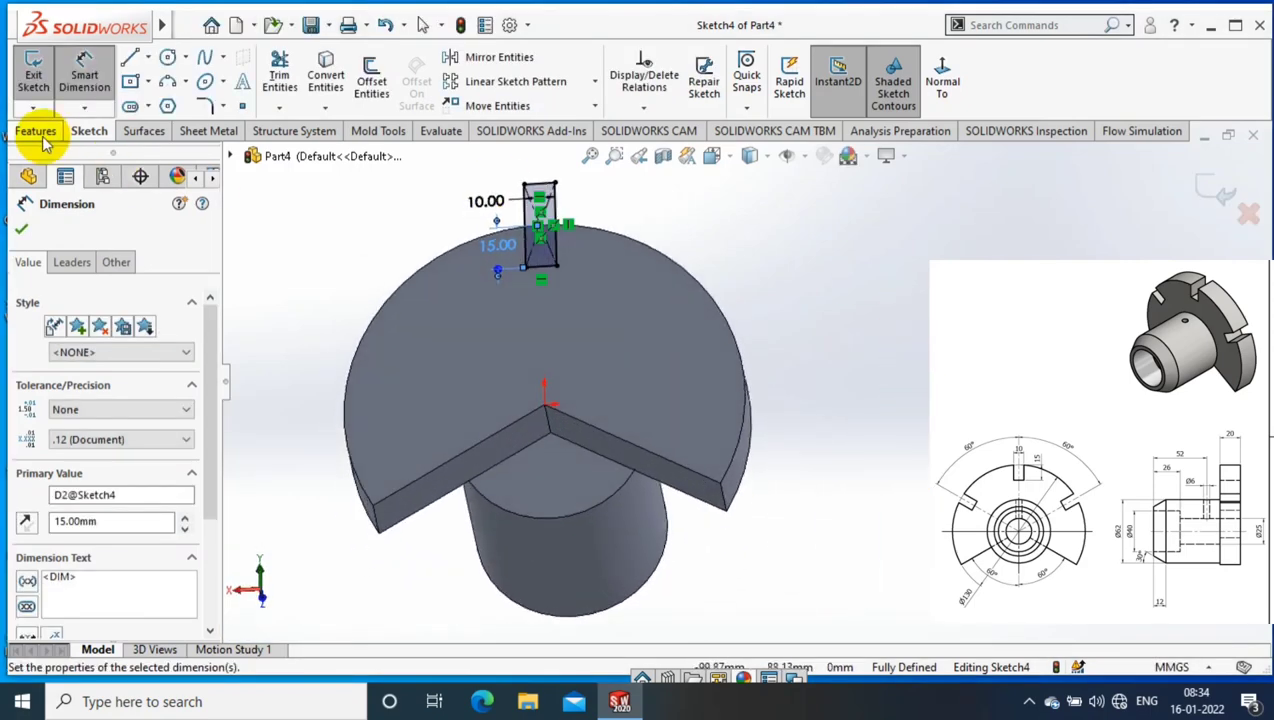
left_click(300, 90)
left_click(120, 342)
left_click(90, 352)
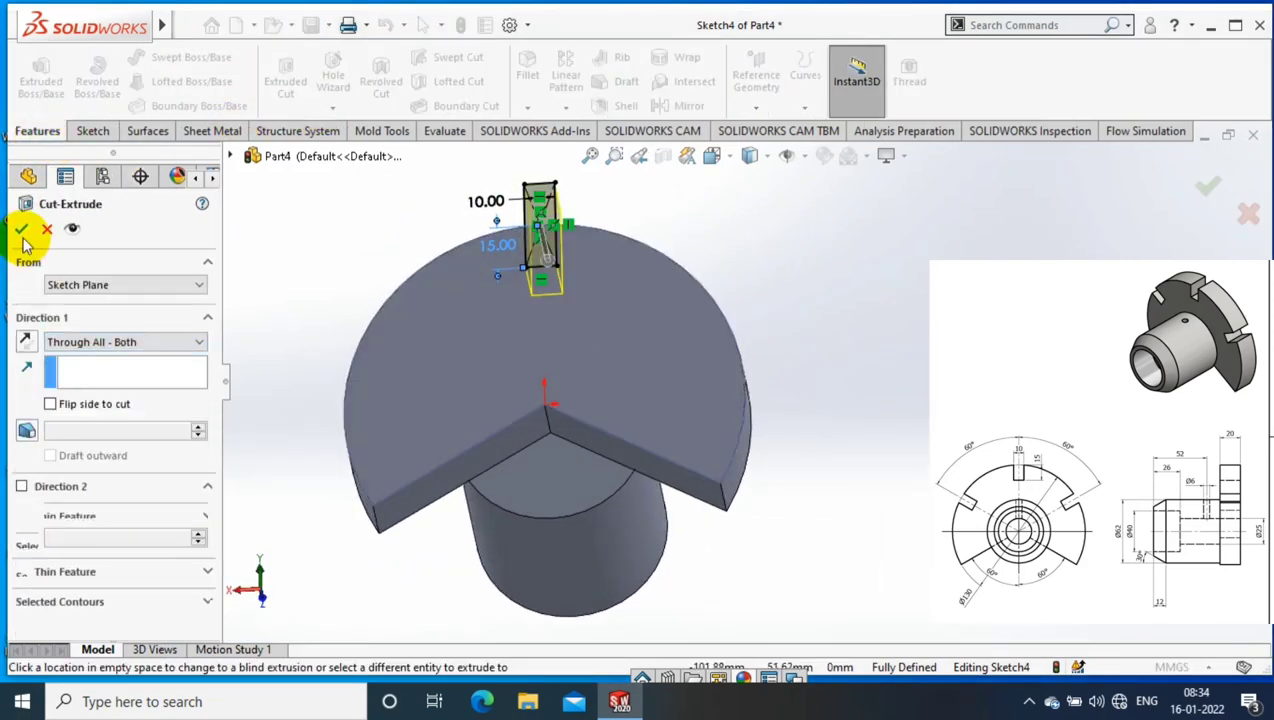
key("Return")
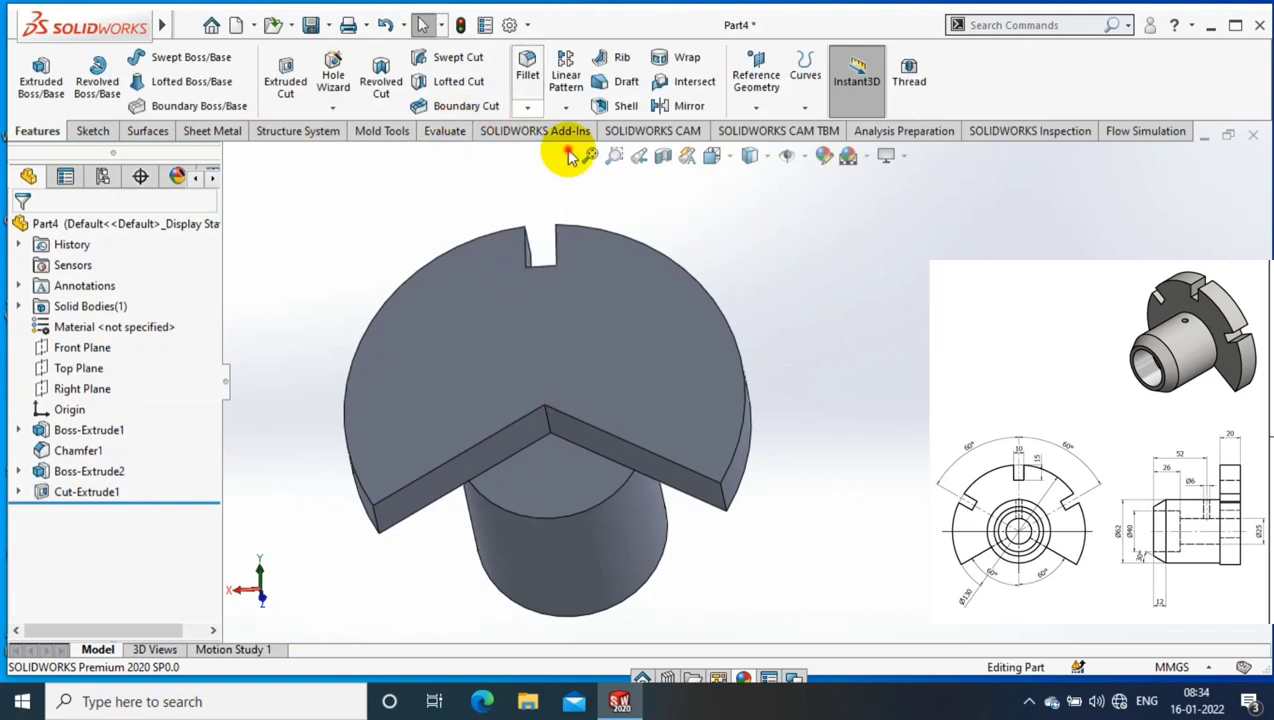
Step: Circular-pattern the slot cut about the flange's round face, 6 instances over 360°
left_click(745, 458)
left_click(136, 480)
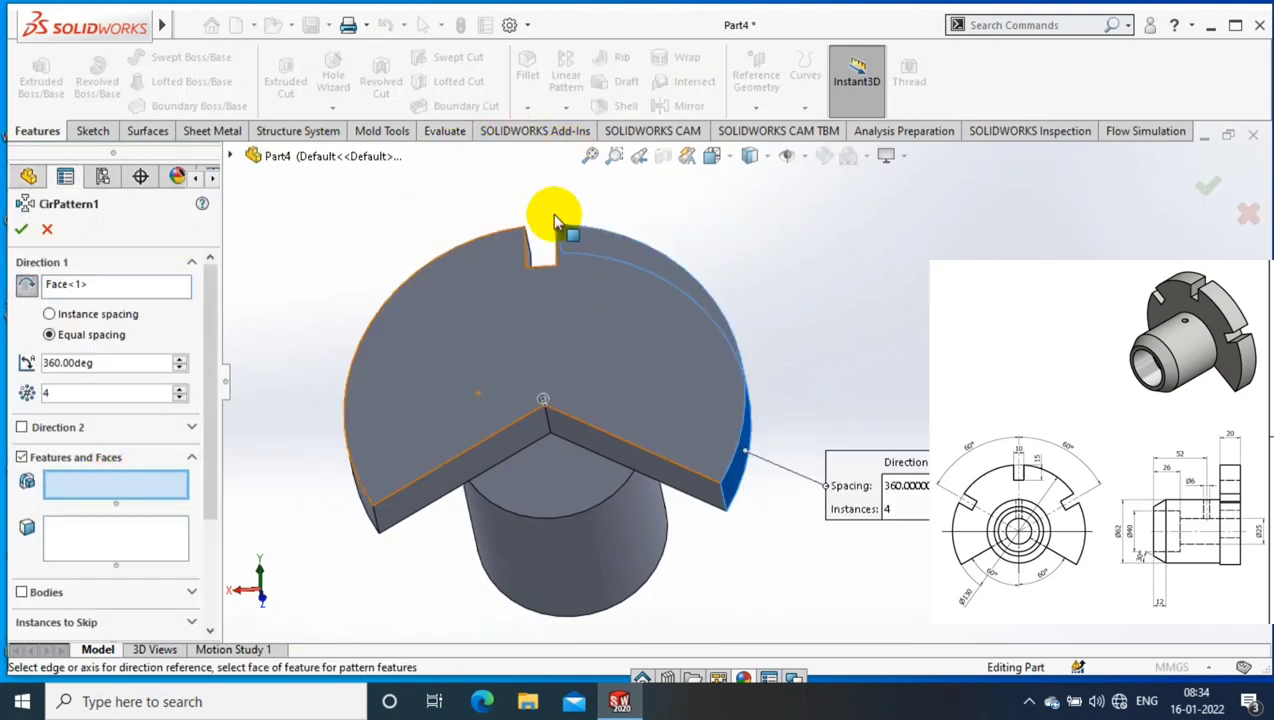
scroll(556, 220, "down", 2)
scroll(545, 255, "down", 2)
left_click(566, 287)
scroll(566, 287, "up", 2)
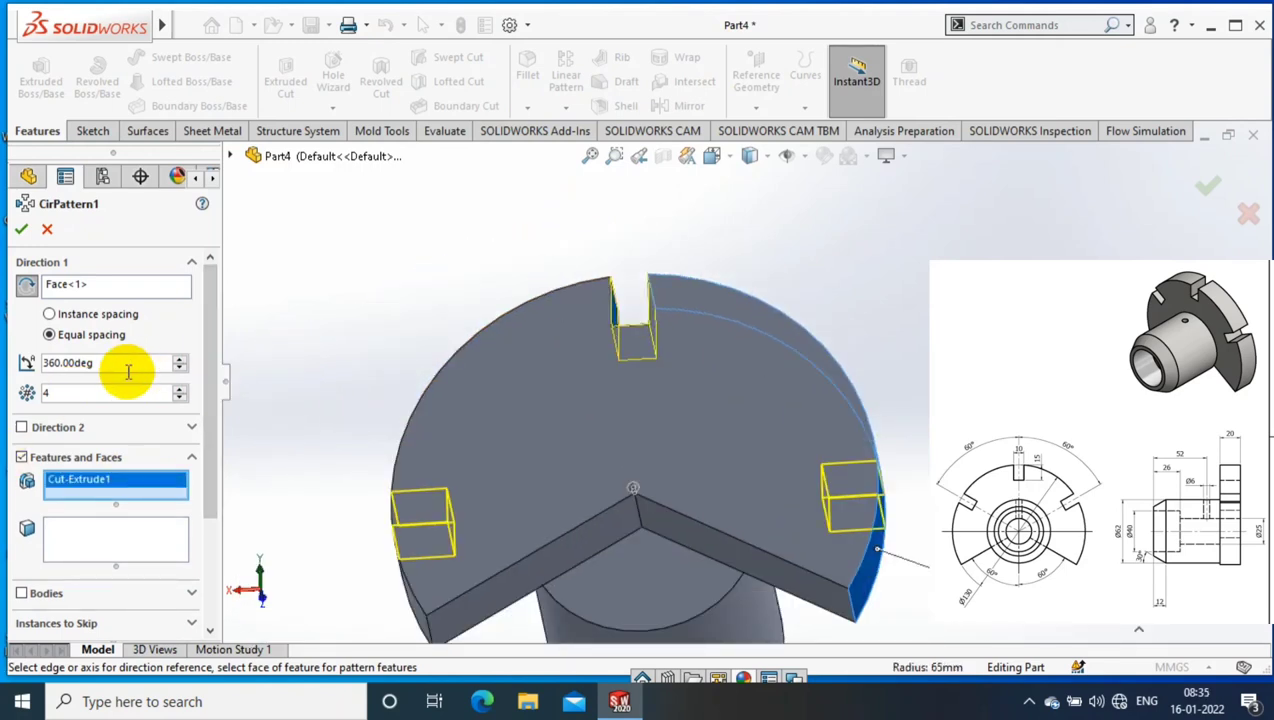
double_click(45, 362)
type("12")
key("Return")
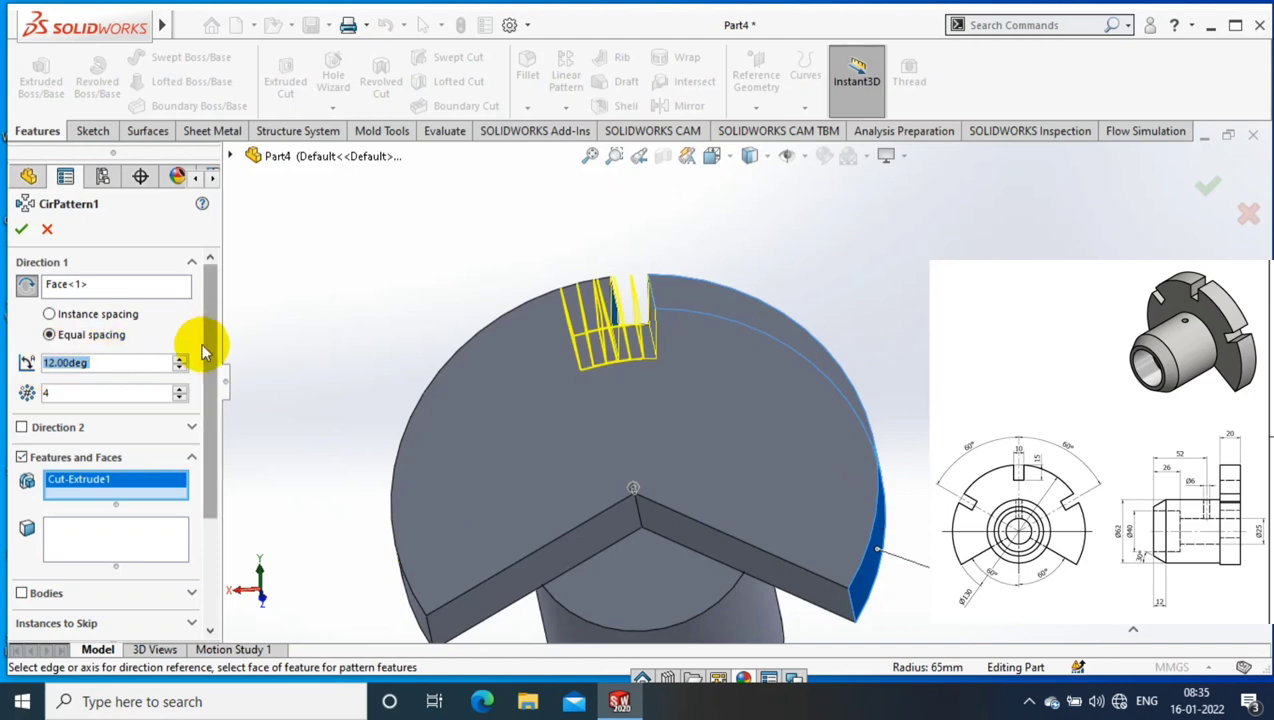
type("120")
key("Return")
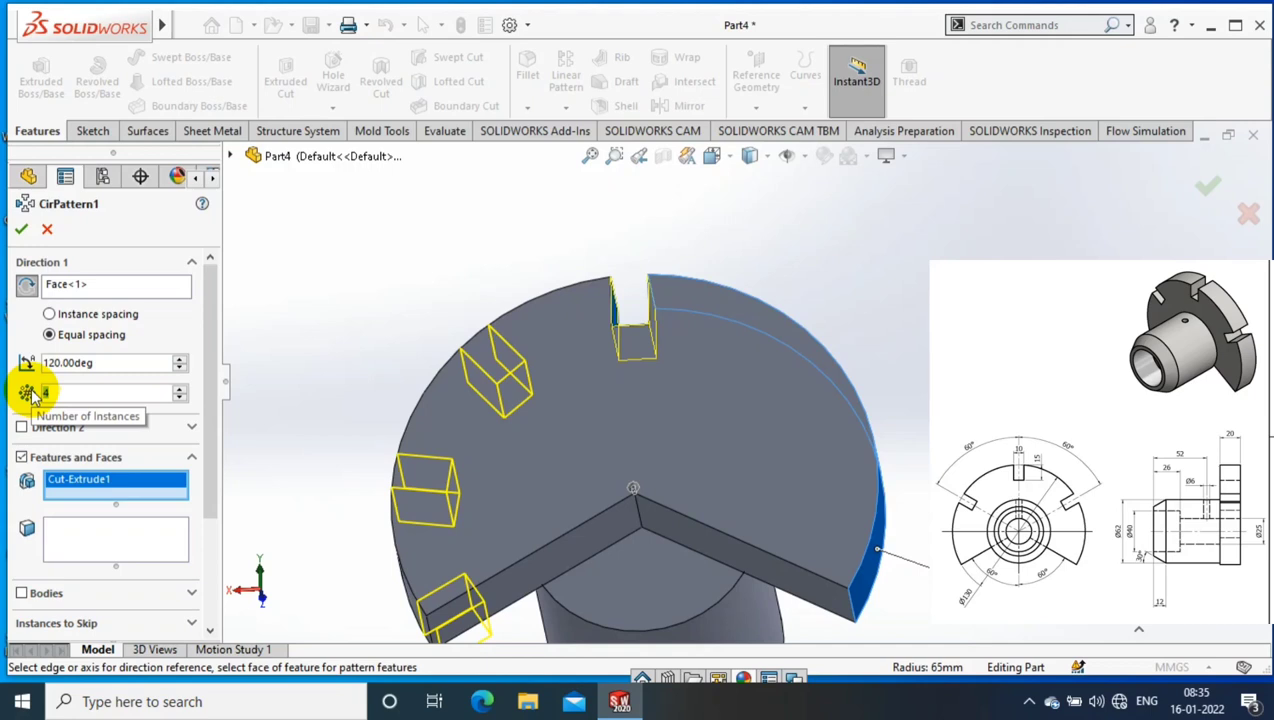
type("6")
left_click_drag(182, 362, 10, 362)
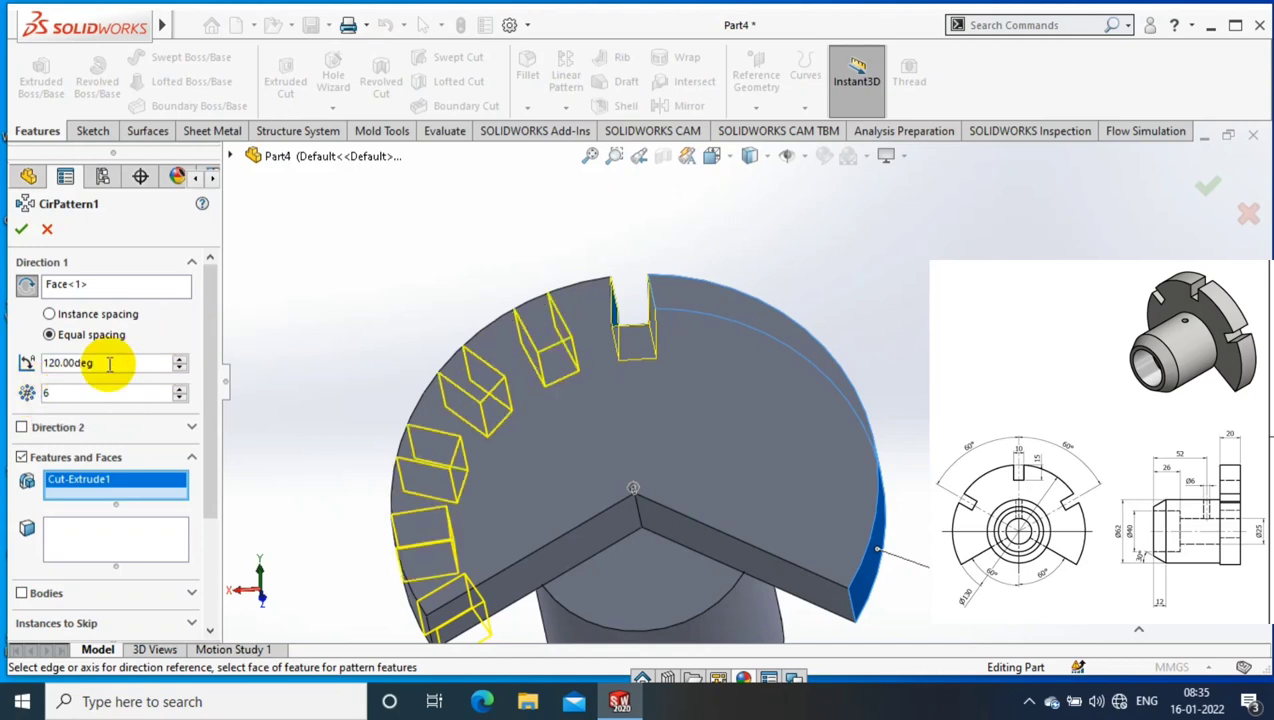
type("360")
key("Return")
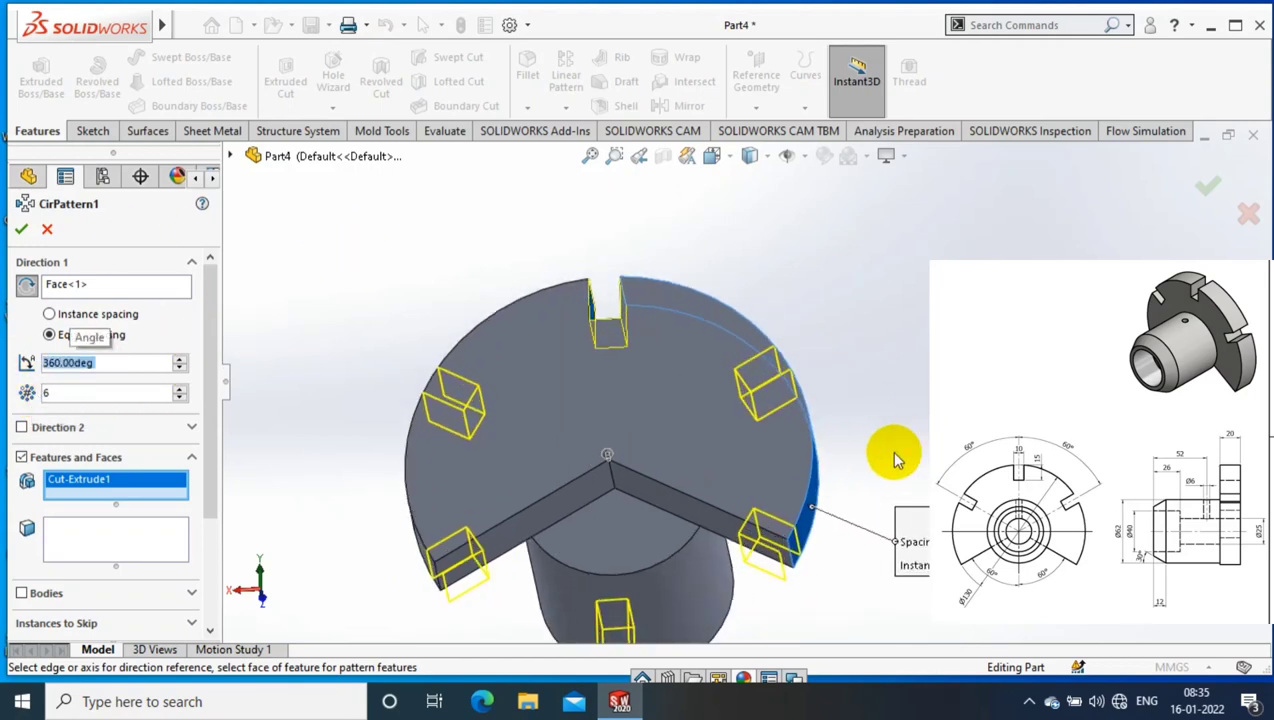
Step: Skip the lower pattern instances so only three slots remain
scroll(209, 390, "down", 3)
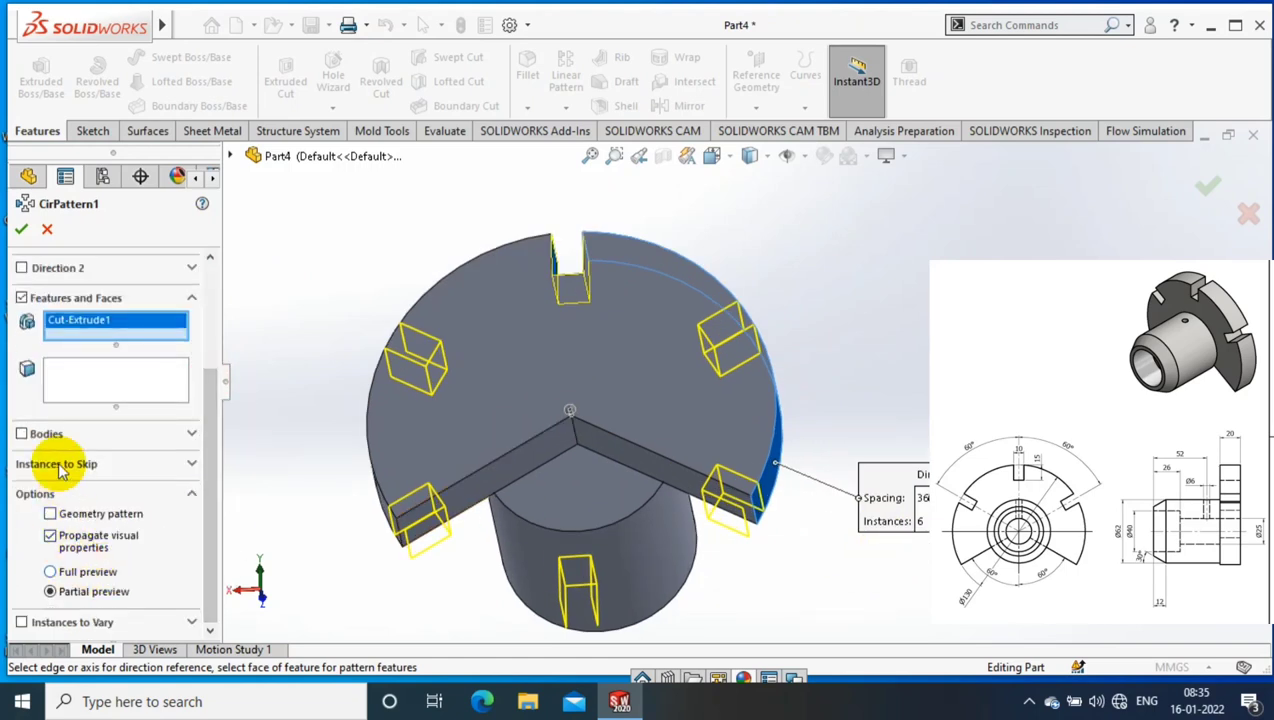
left_click(193, 466)
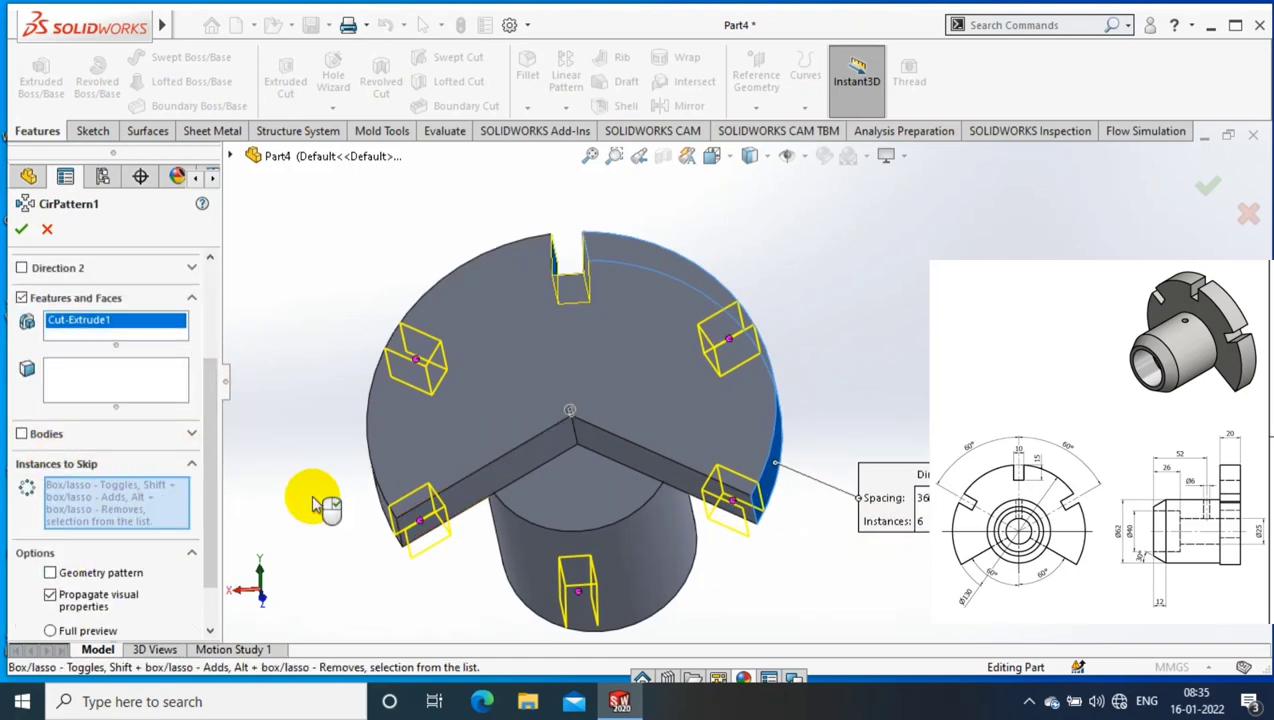
left_click(425, 522)
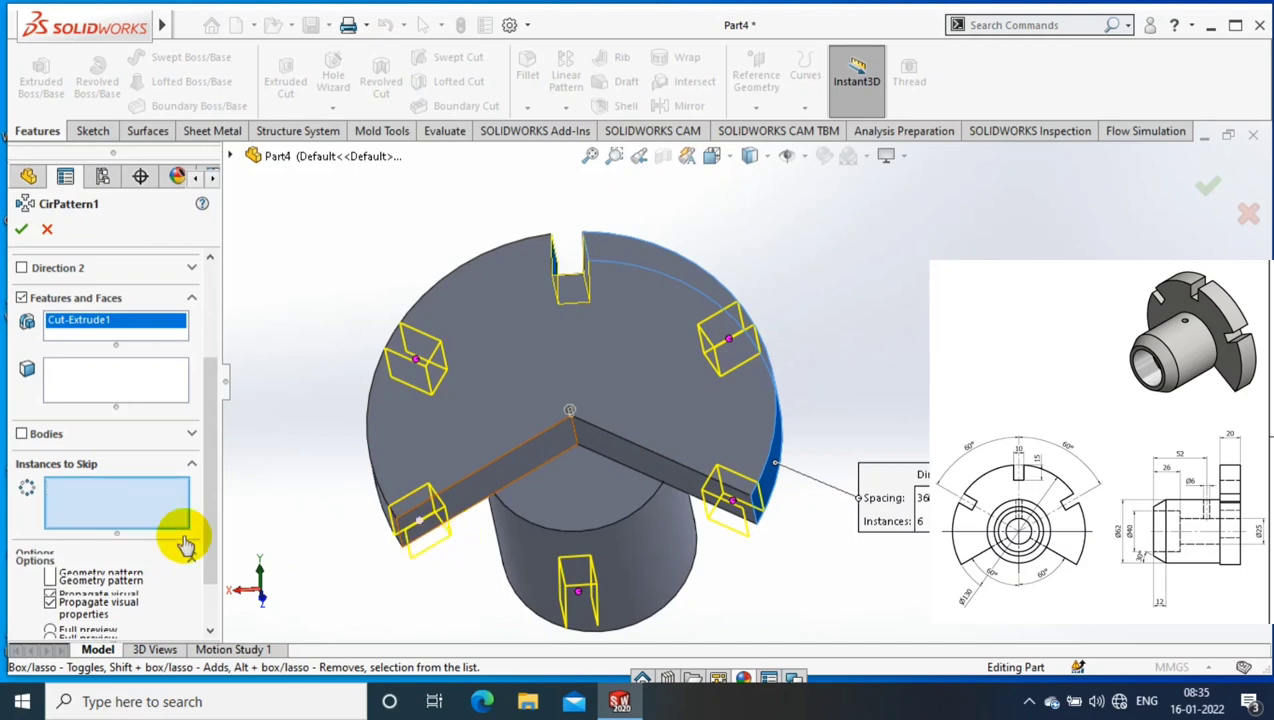
left_click(580, 590)
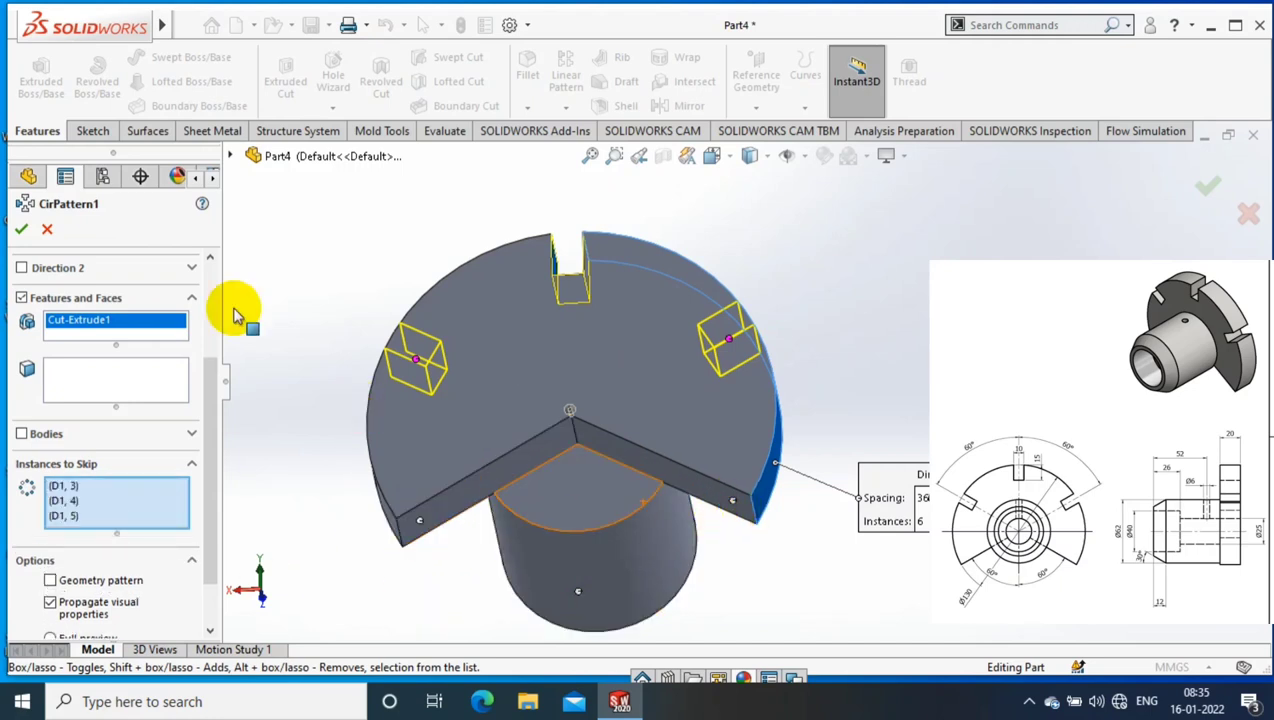
left_click(21, 229)
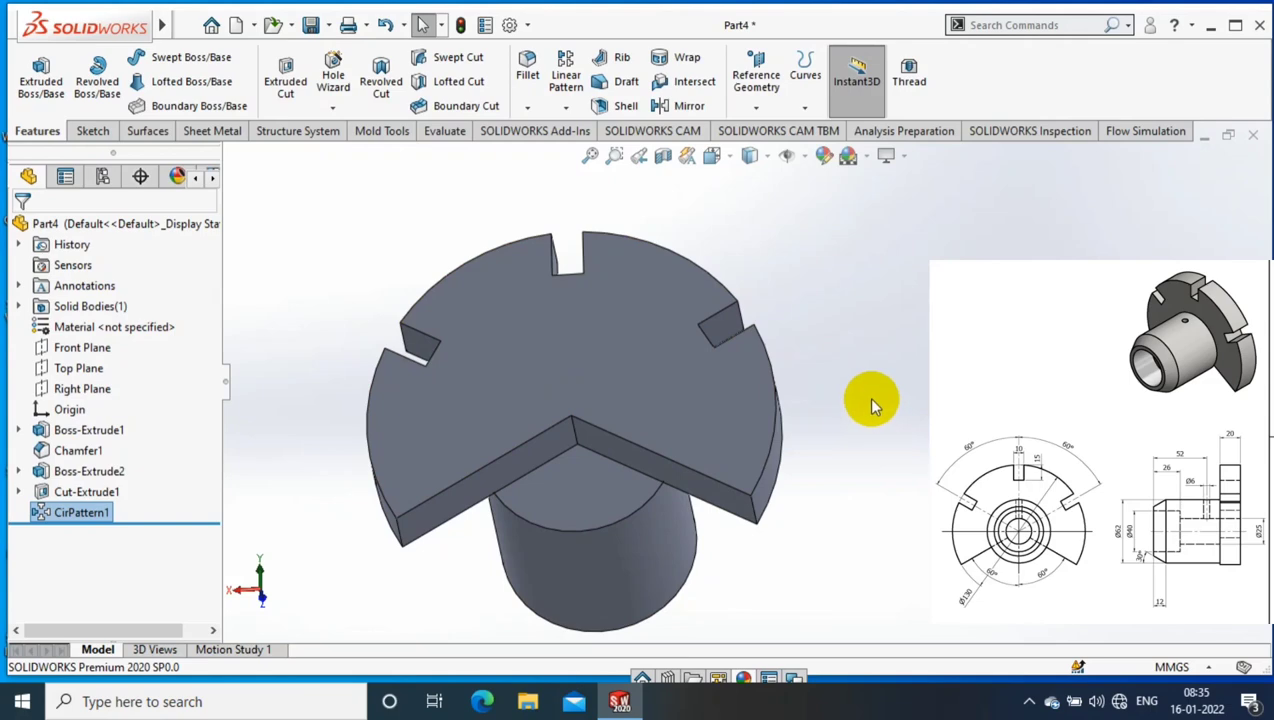
Step: Sketch an origin-centred circle on the flange face dimensioned Ø25
right_click(610, 240)
left_click(745, 205)
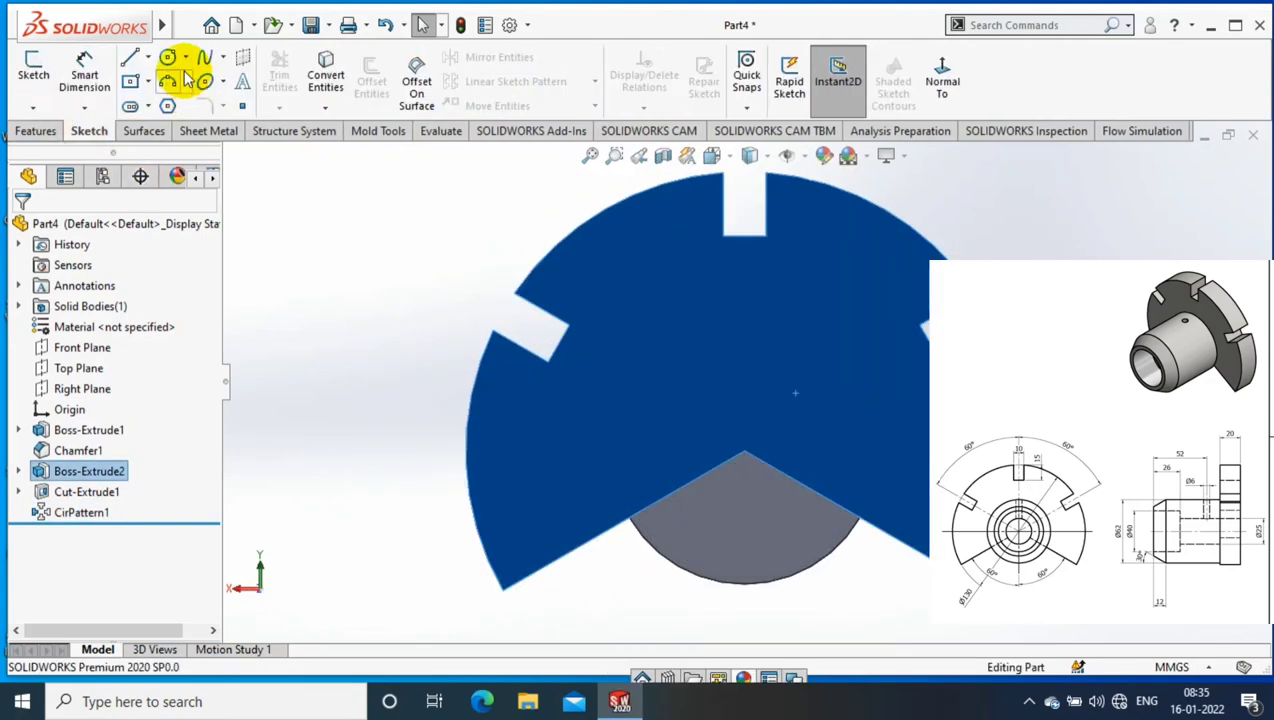
left_click(168, 57)
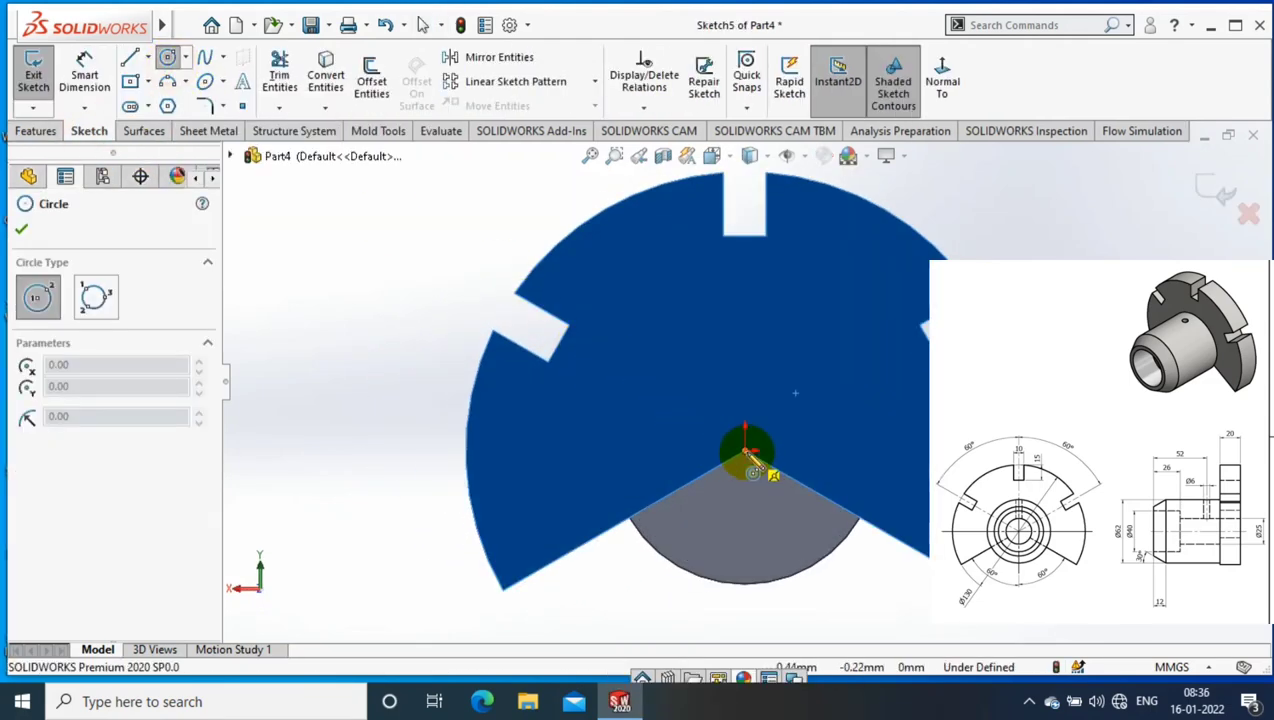
left_click(746, 455)
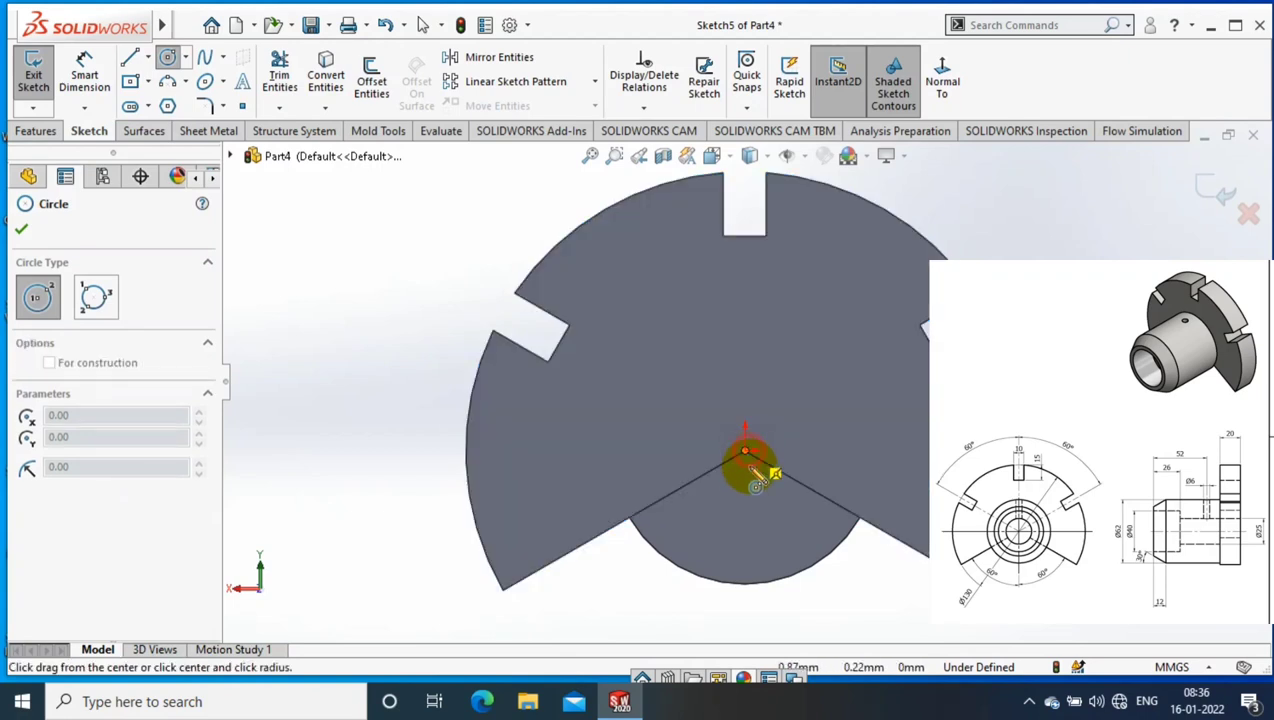
left_click(745, 516)
left_click(85, 72)
left_click(820, 462)
left_click(622, 452)
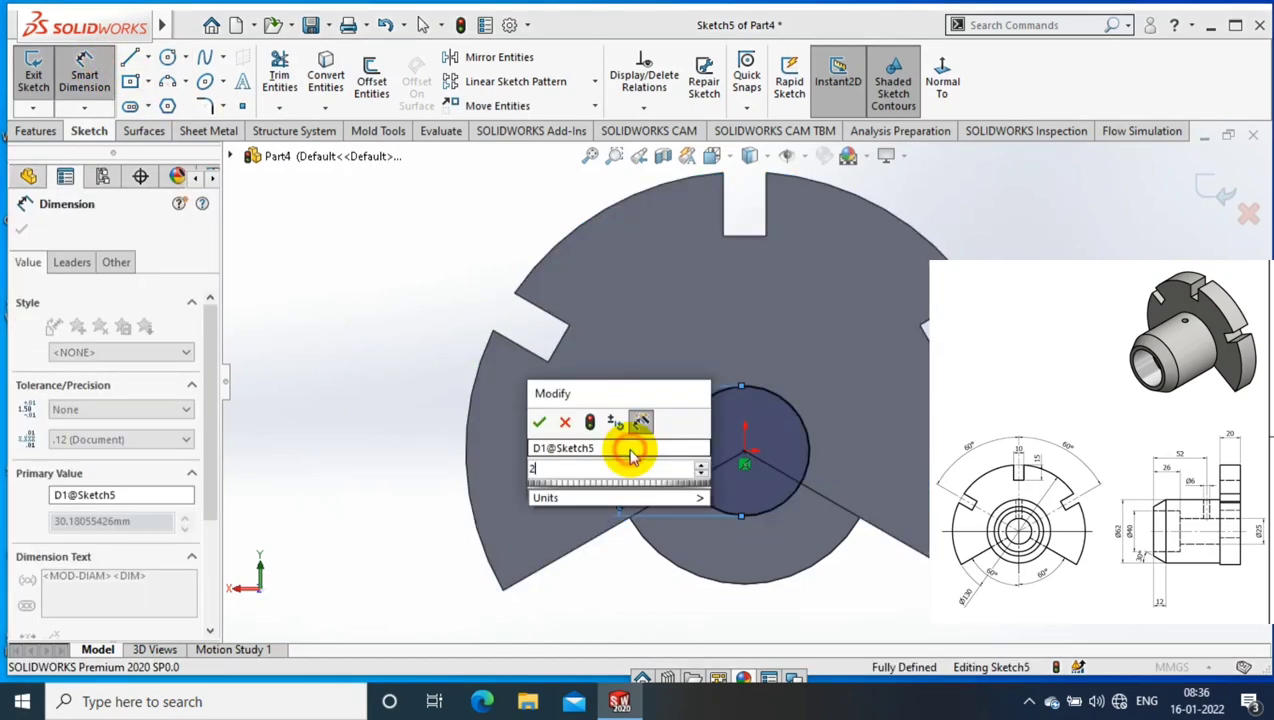
type("25")
key("Return")
Step: Cut the Ø25 circle through the whole part to bore the central hole
left_click(35, 131)
left_click(285, 80)
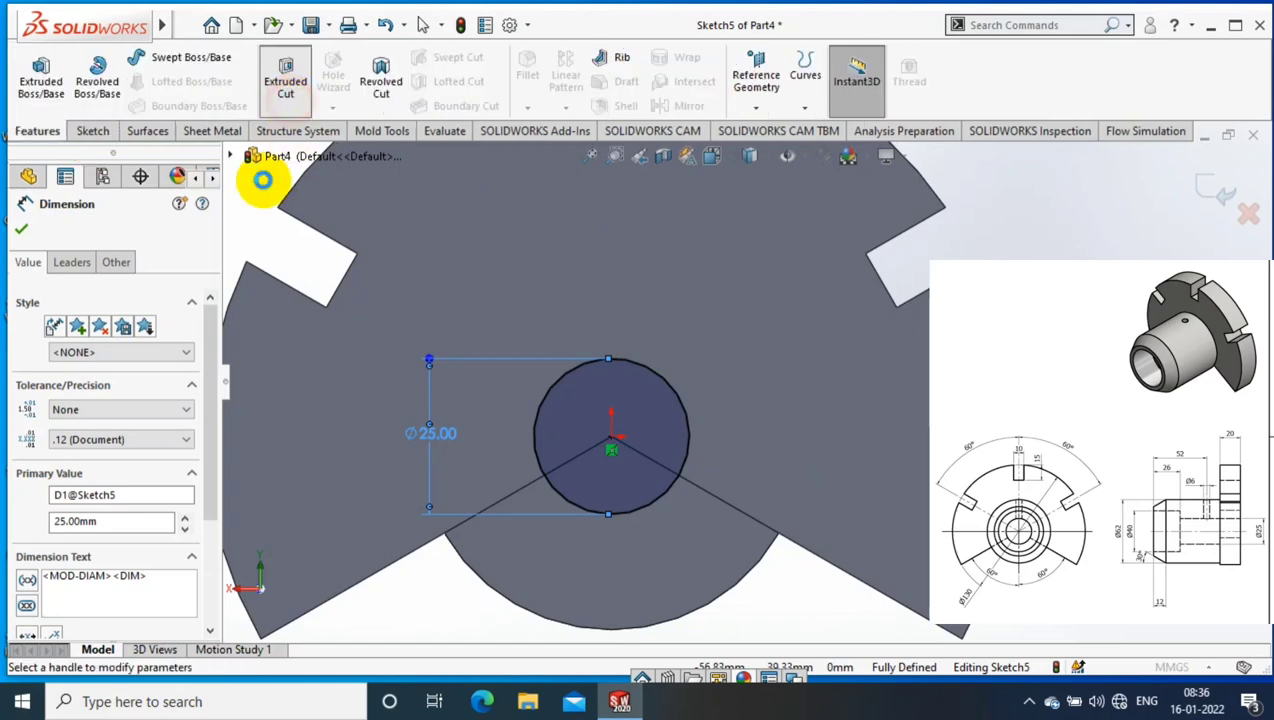
left_click(176, 342)
key("Return")
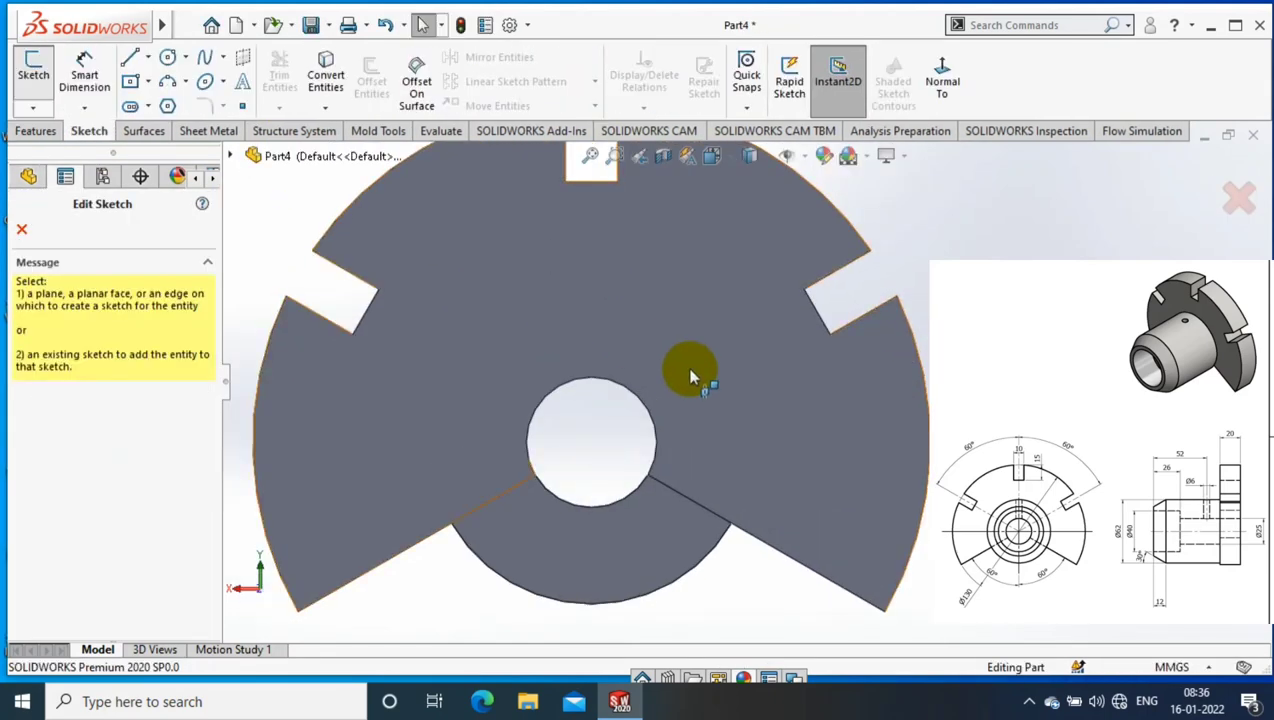
left_click(691, 364)
left_click(1238, 197)
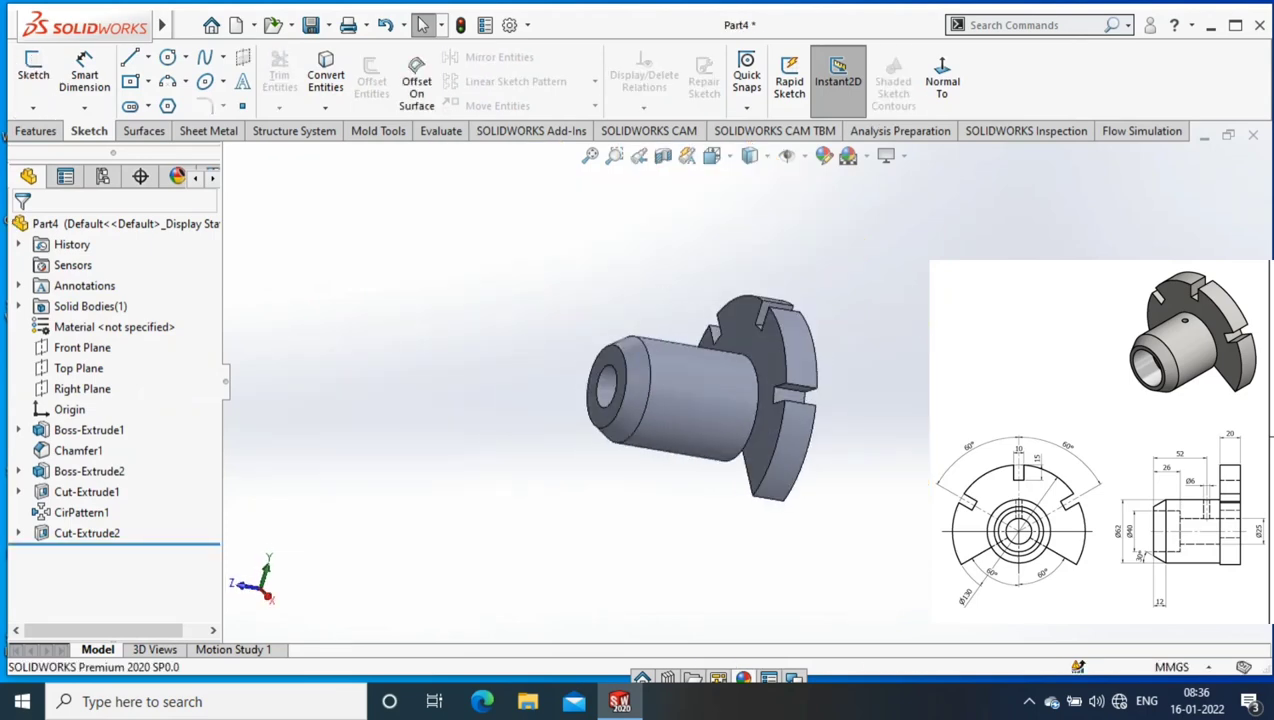
Step: Face the shaft's end and sketch an origin-centred circle dimensioned Ø40
key("ctrl+8")
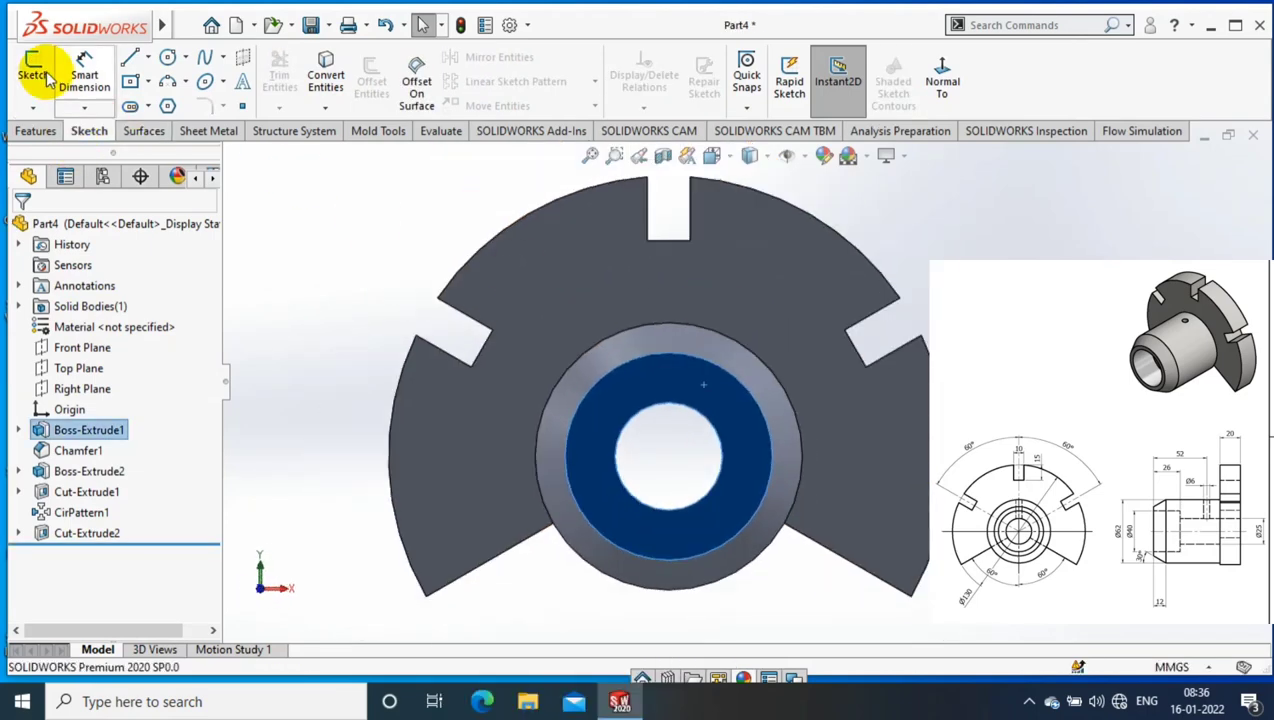
left_click(33, 70)
left_click(167, 57)
left_click(683, 478)
left_click(716, 506)
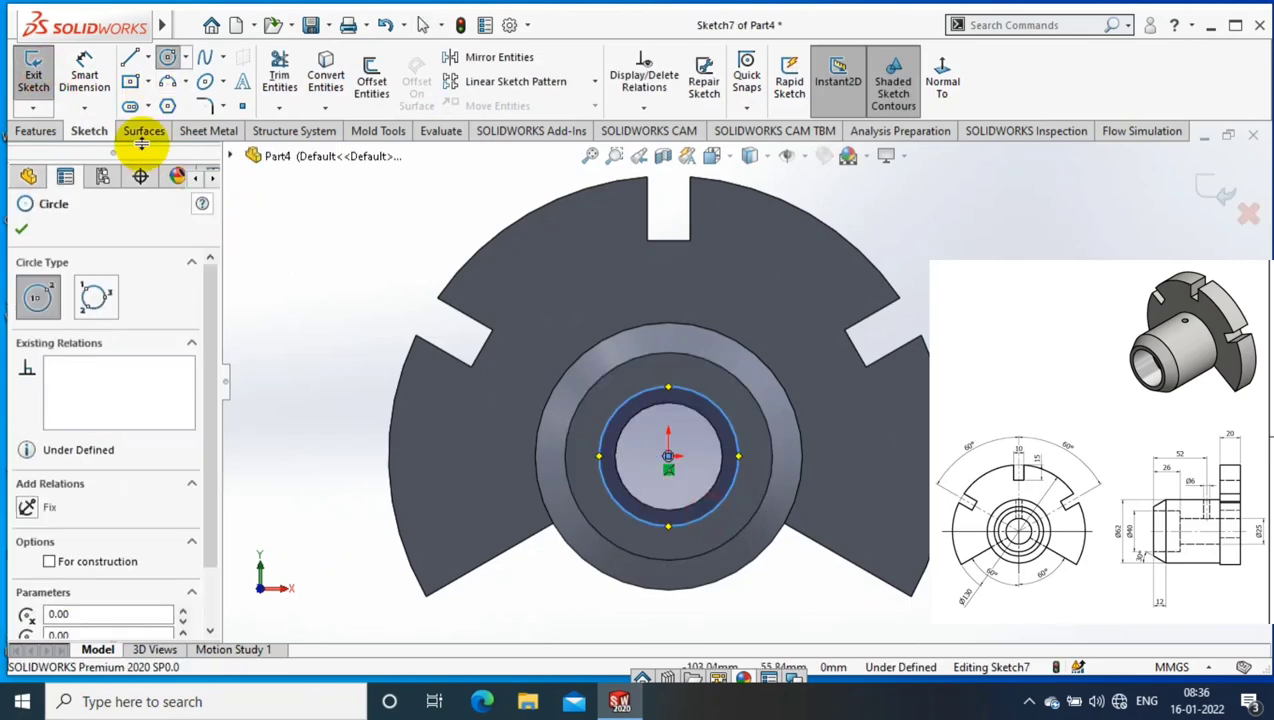
left_click(84, 75)
left_click(624, 515)
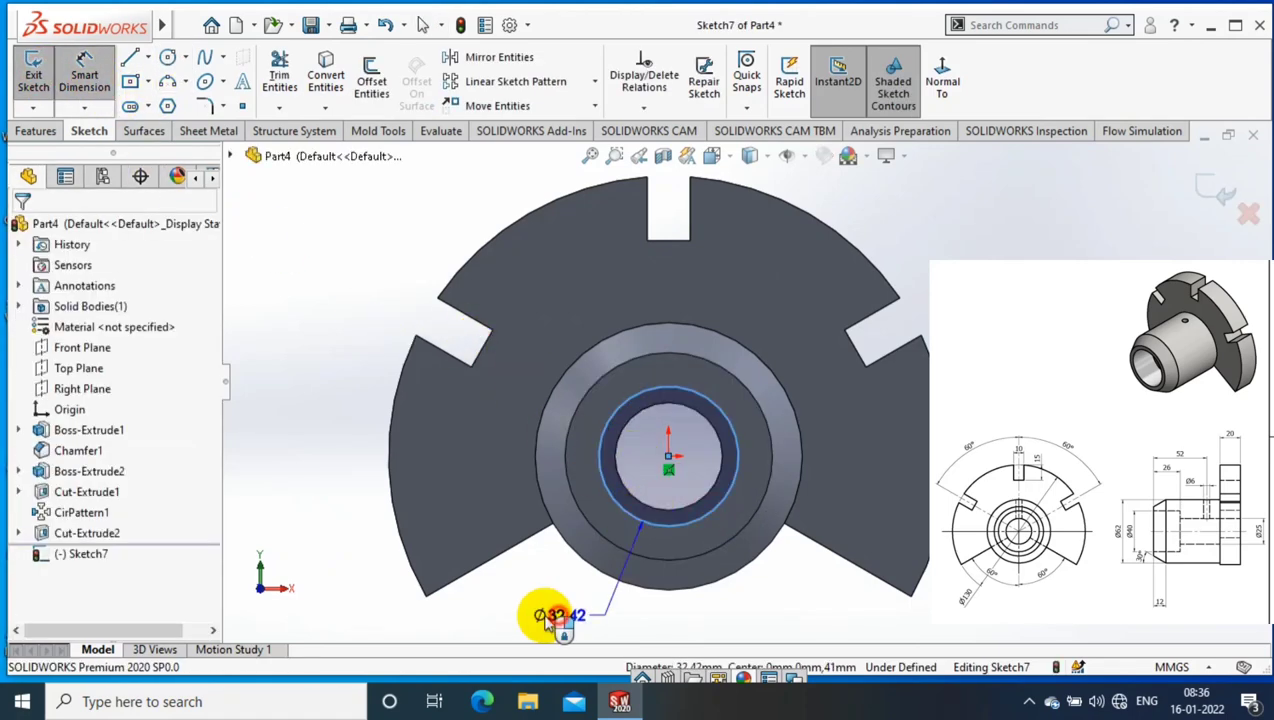
left_click(547, 625)
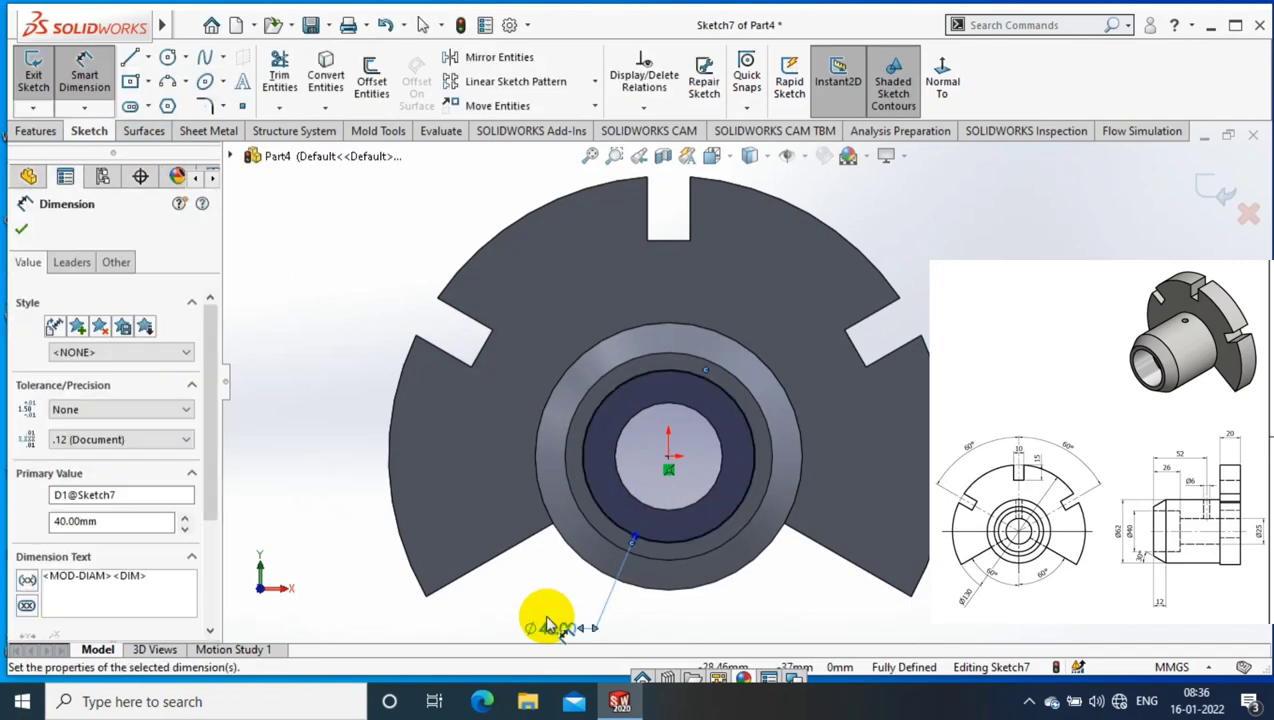
Step: Cut the Ø40 circle Blind 26 mm deep to form the counterbore
left_click(35, 131)
left_click(285, 80)
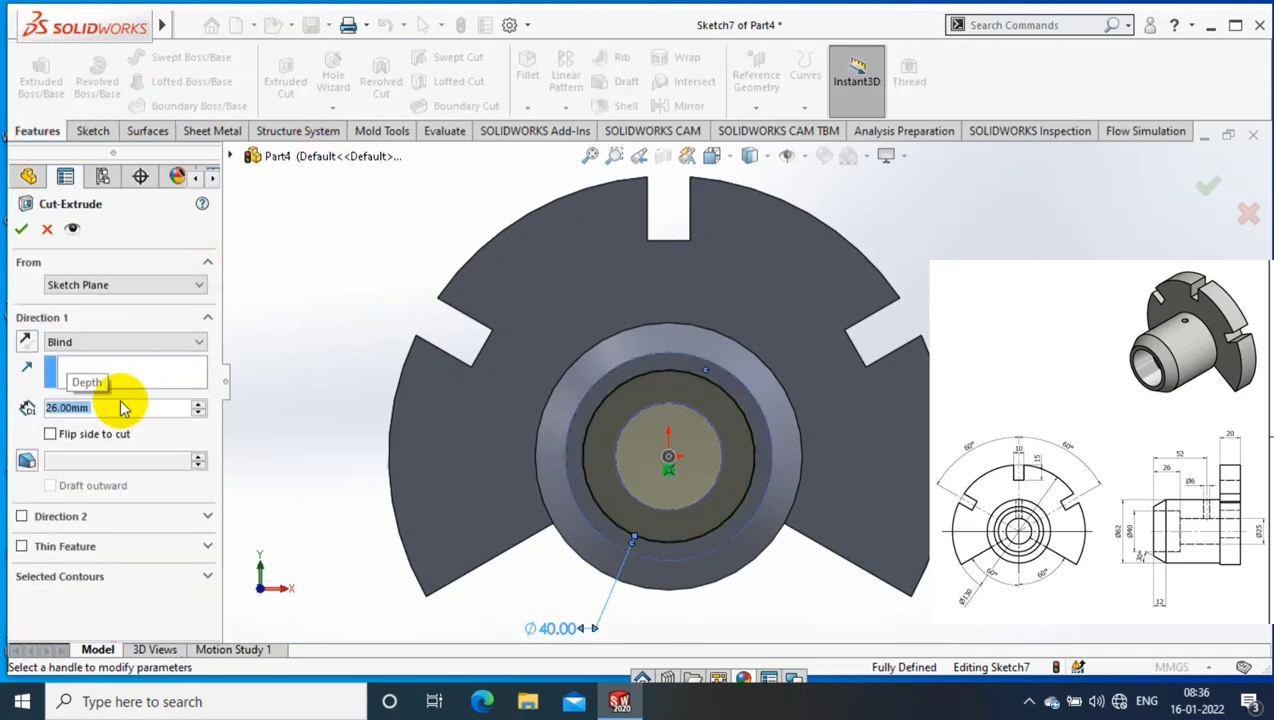
key("Return")
mouse_move(347, 262)
middle_mouse_down()
mouse_move(446, 322)
mouse_move(440, 400)
middle_mouse_up()
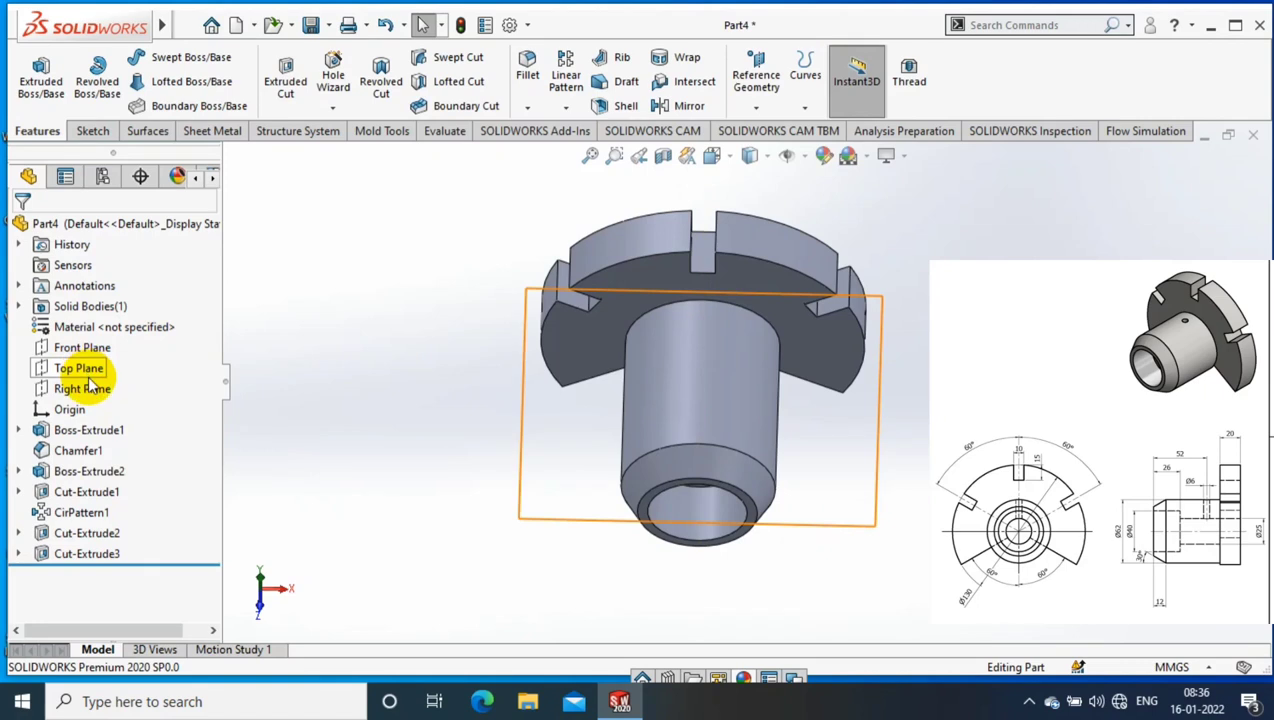
left_click(88, 372)
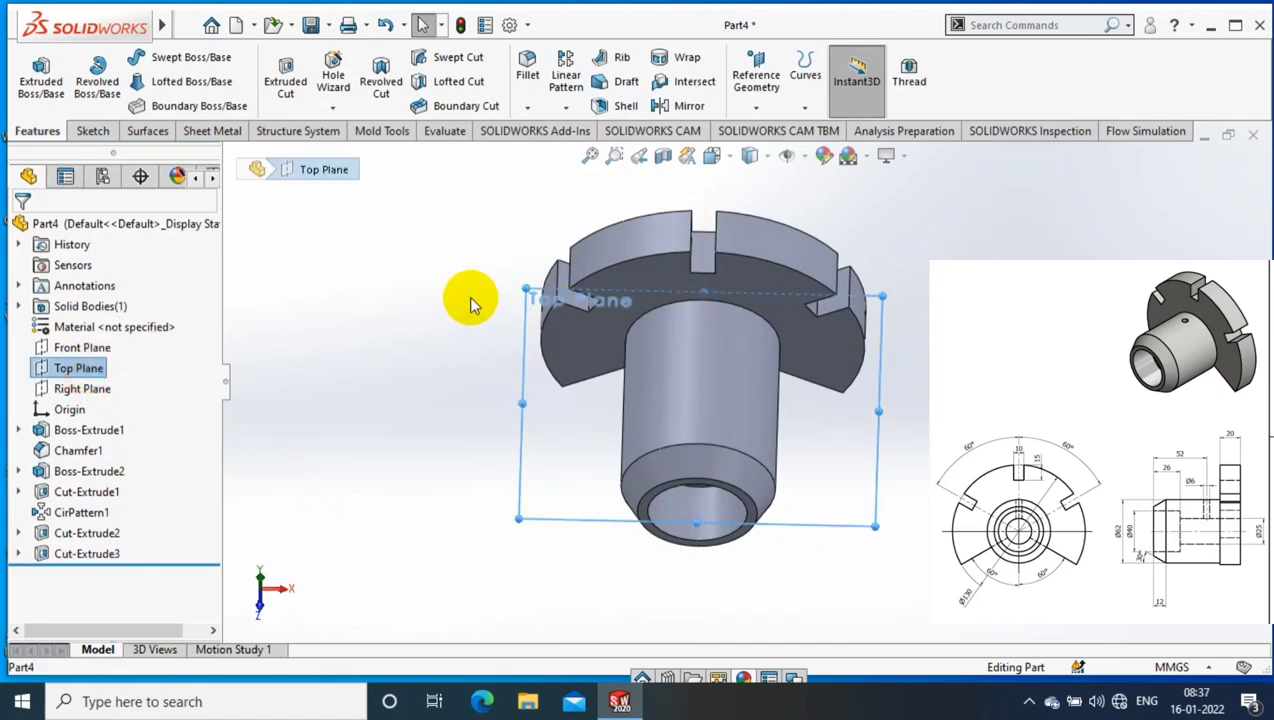
mouse_move(469, 301)
middle_mouse_down()
mouse_move(538, 324)
mouse_move(341, 296)
mouse_move(333, 361)
middle_mouse_up()
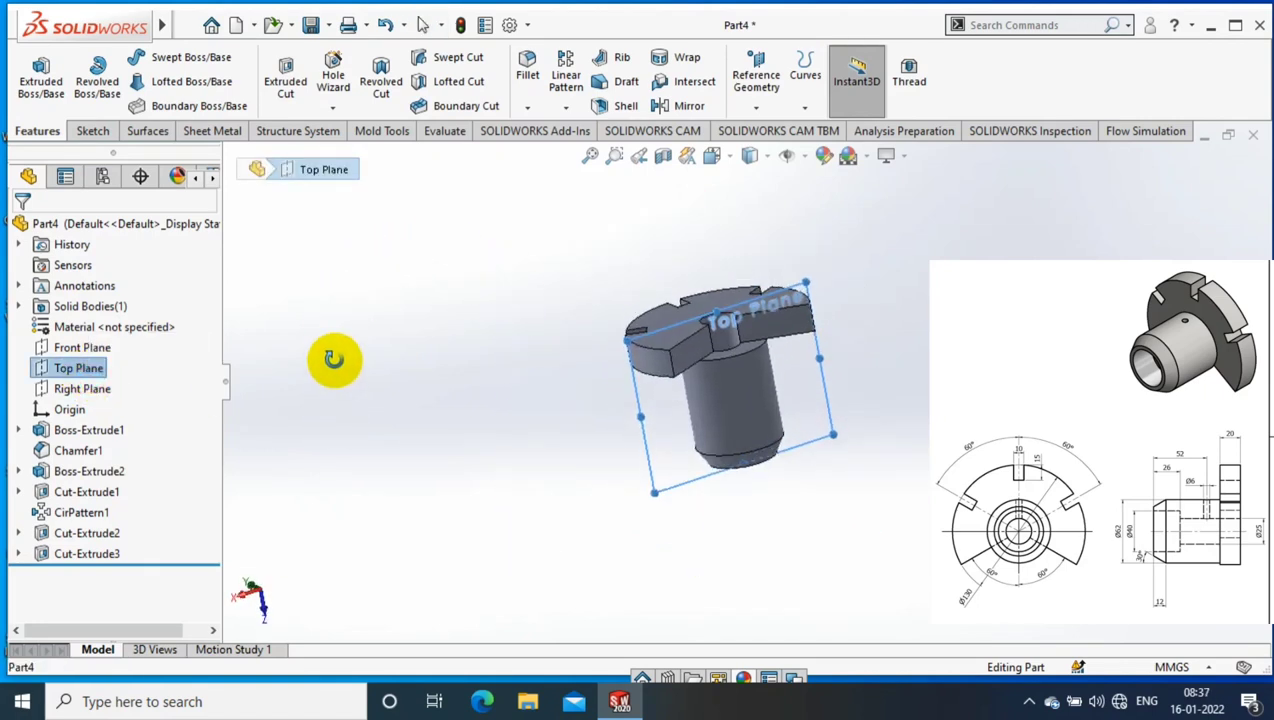
left_click(463, 364)
mouse_move(463, 364)
middle_mouse_down()
mouse_move(890, 259)
mouse_move(788, 358)
middle_mouse_up()
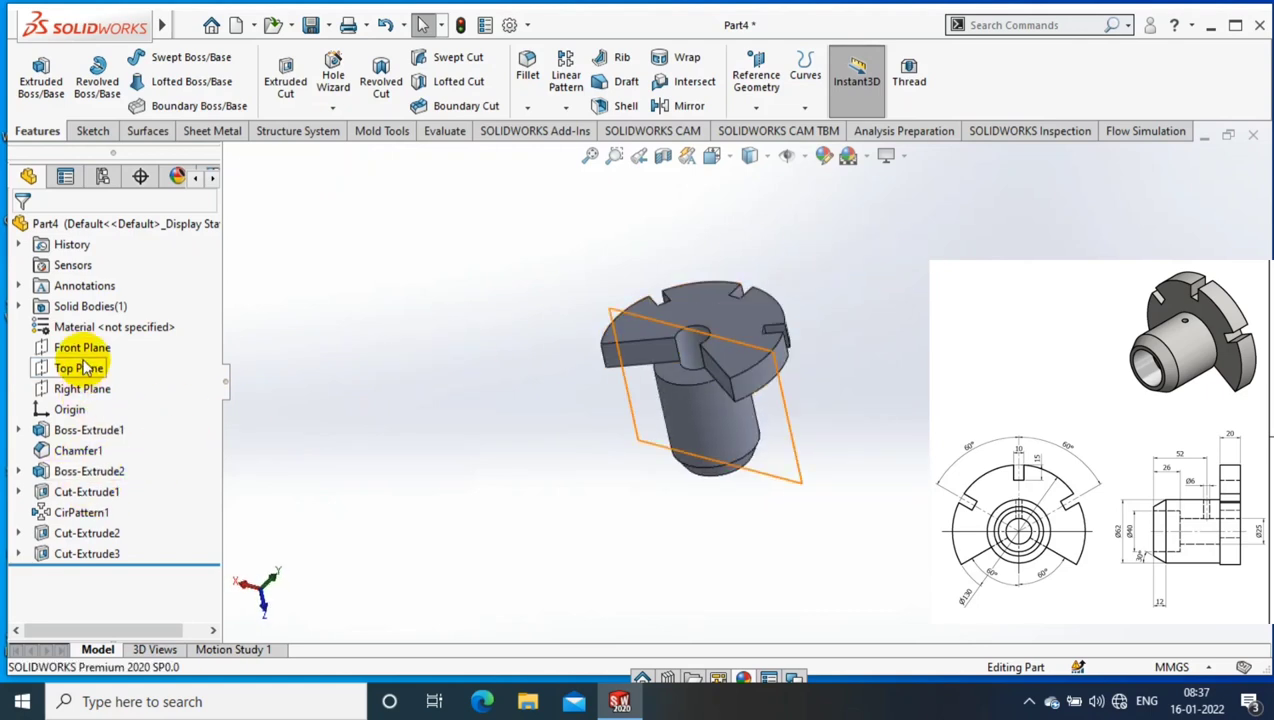
middle_click_drag(620, 400, 847, 375)
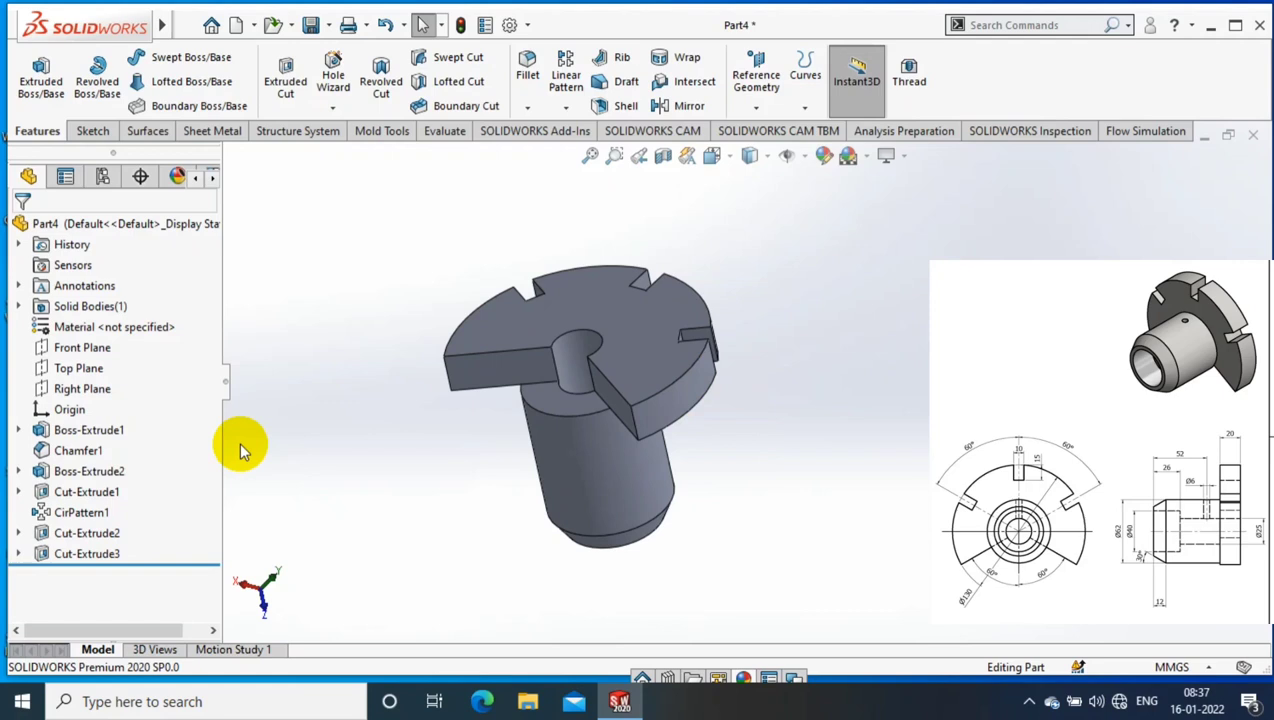
left_click(82, 349)
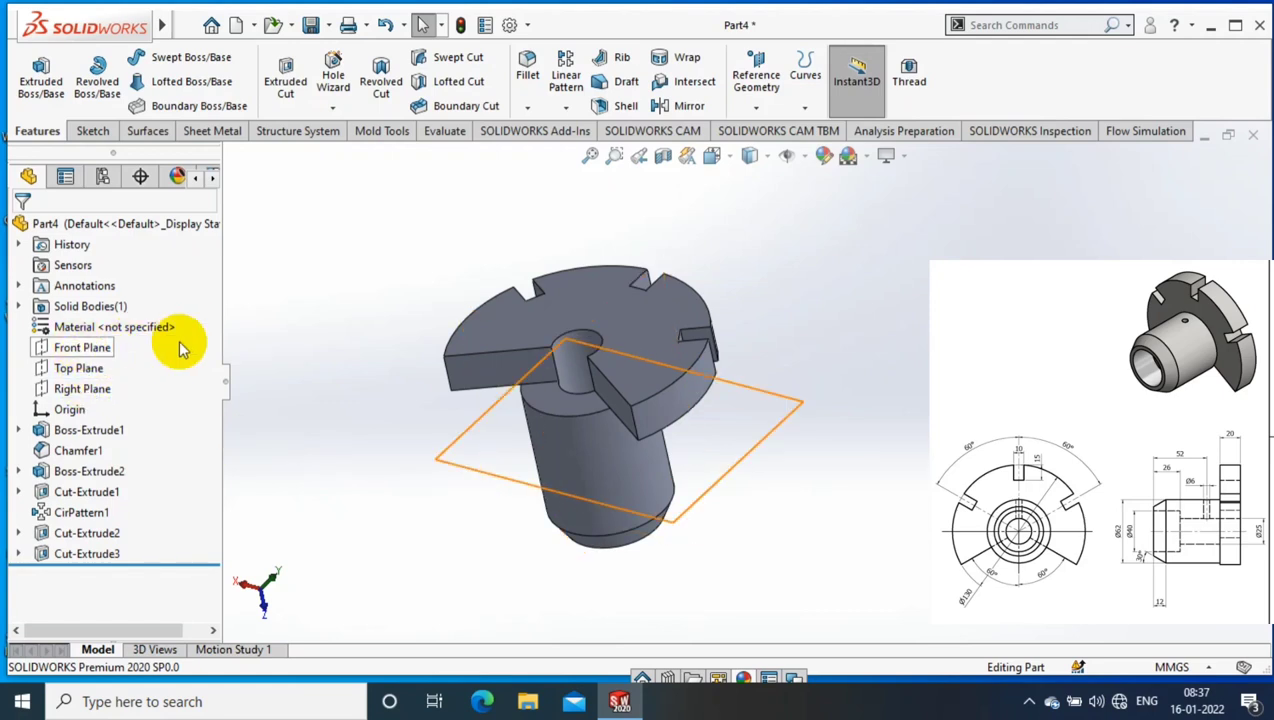
left_click(371, 511)
middle_click_drag(371, 511, 706, 134)
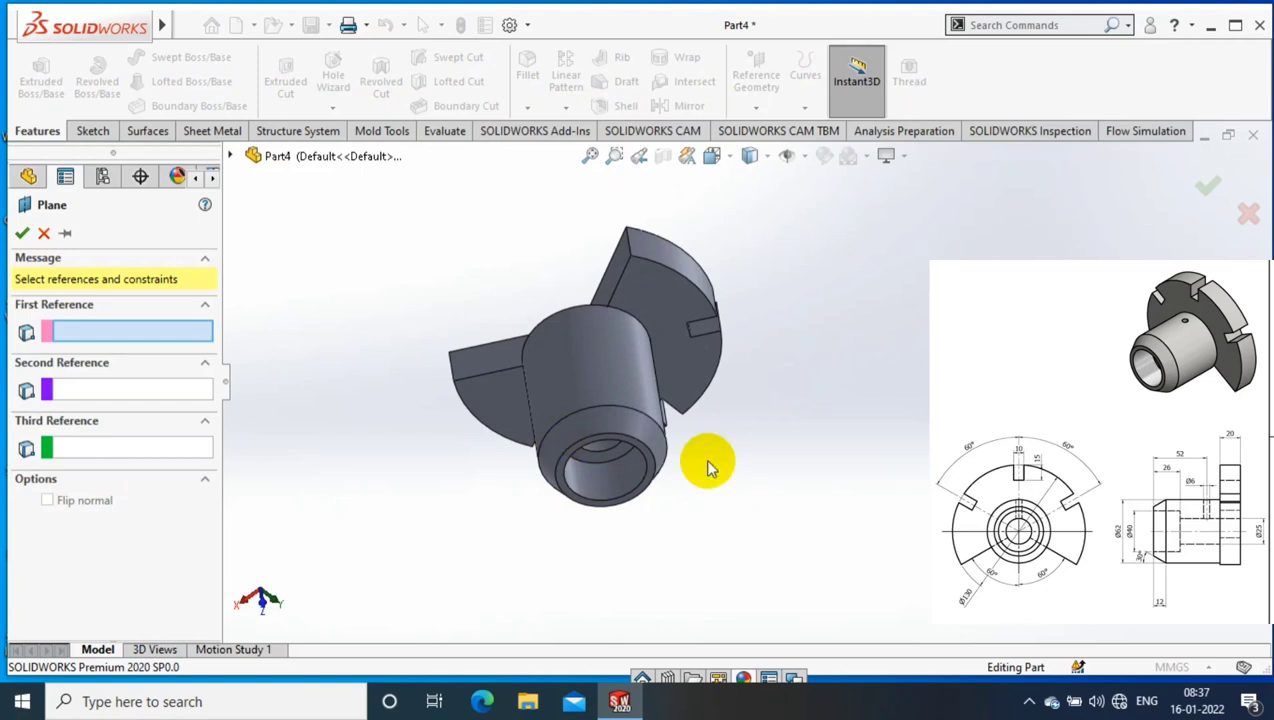
Step: Create Plane1 offset 52 mm from the bore's end face, flipped into the part
scroll(645, 452, "down", 3)
scroll(648, 450, "down", 3)
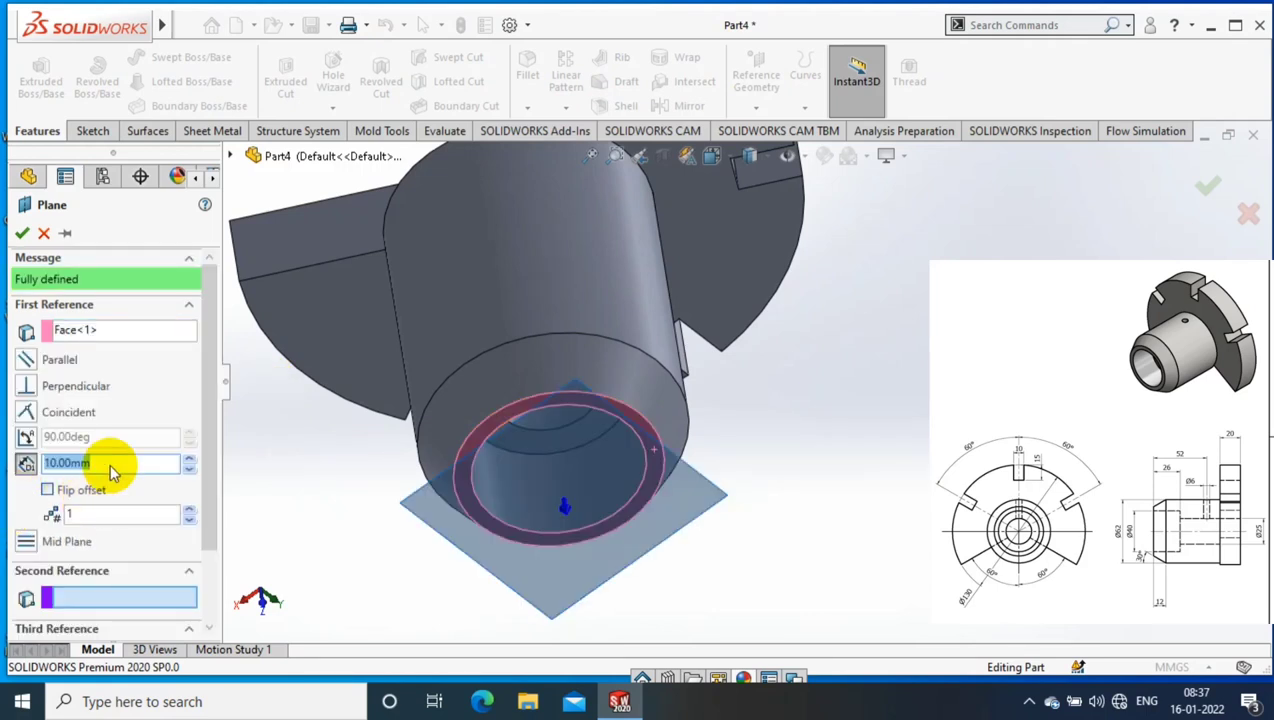
type("52")
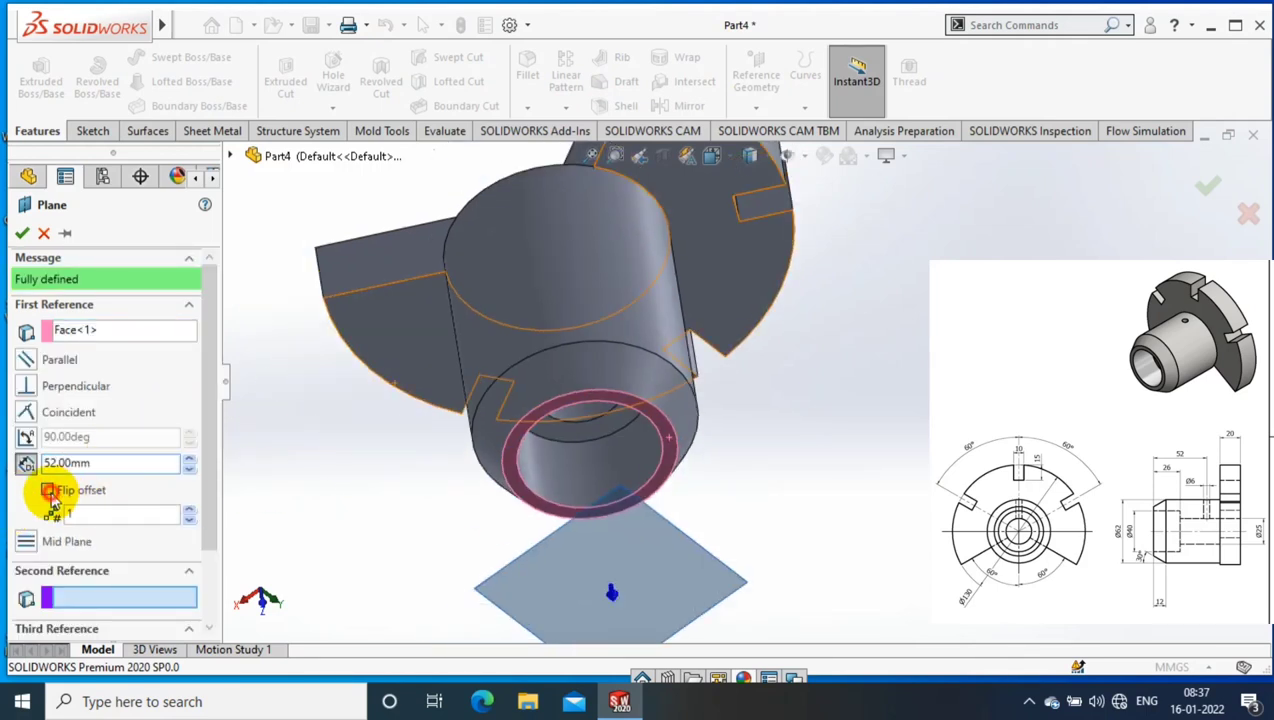
left_click(60, 489)
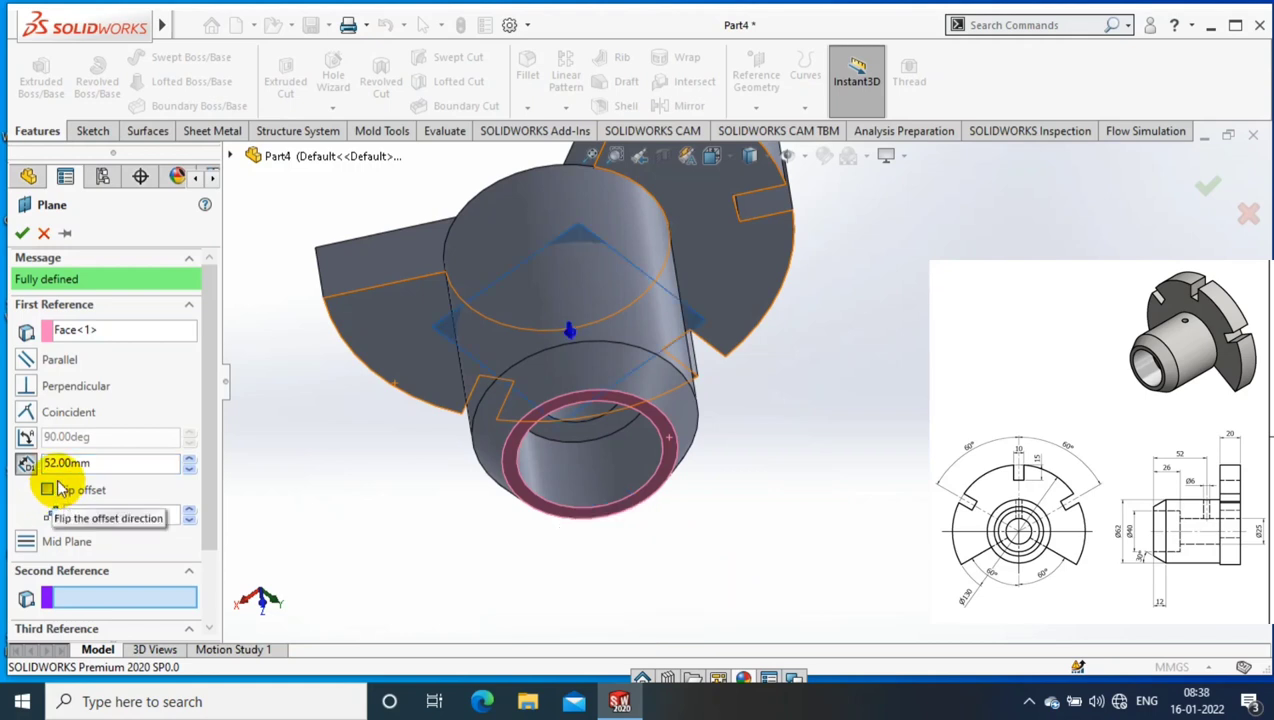
left_click(26, 238)
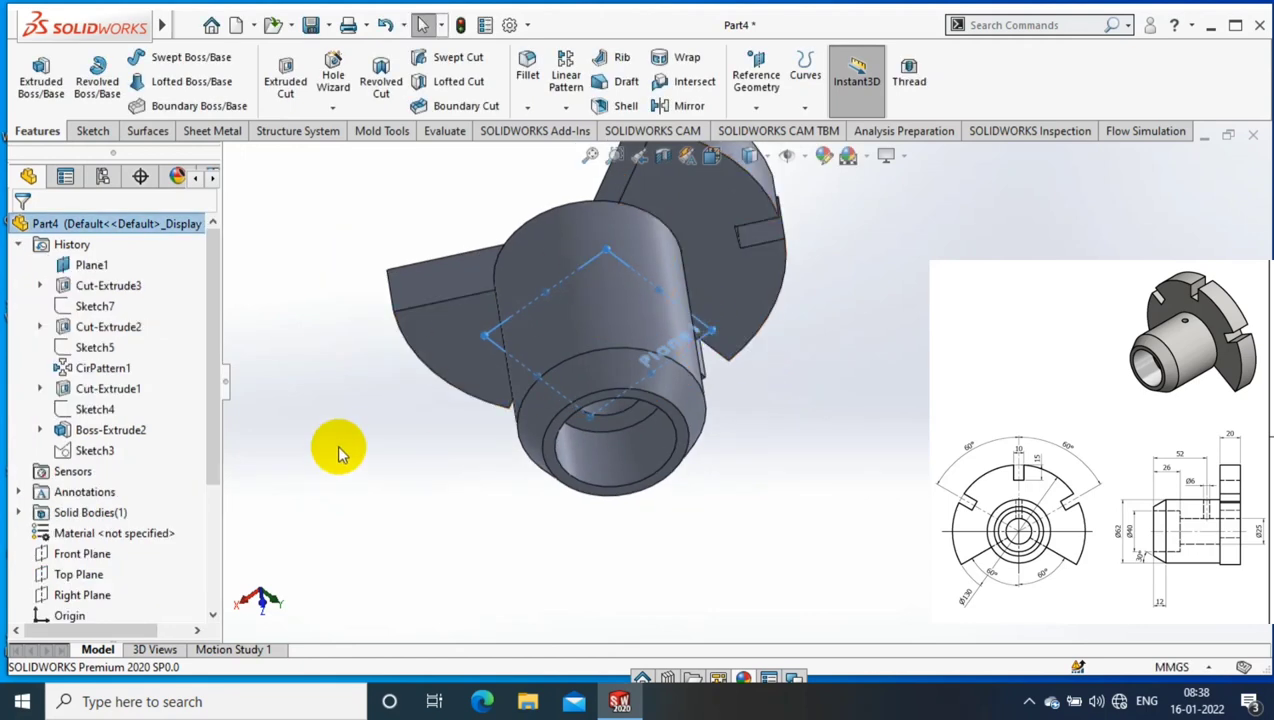
Step: Sketch on Plane1, viewed normal to it, a vertical line from the origin up to Y=50 mm
left_click_drag(210, 347, 210, 477)
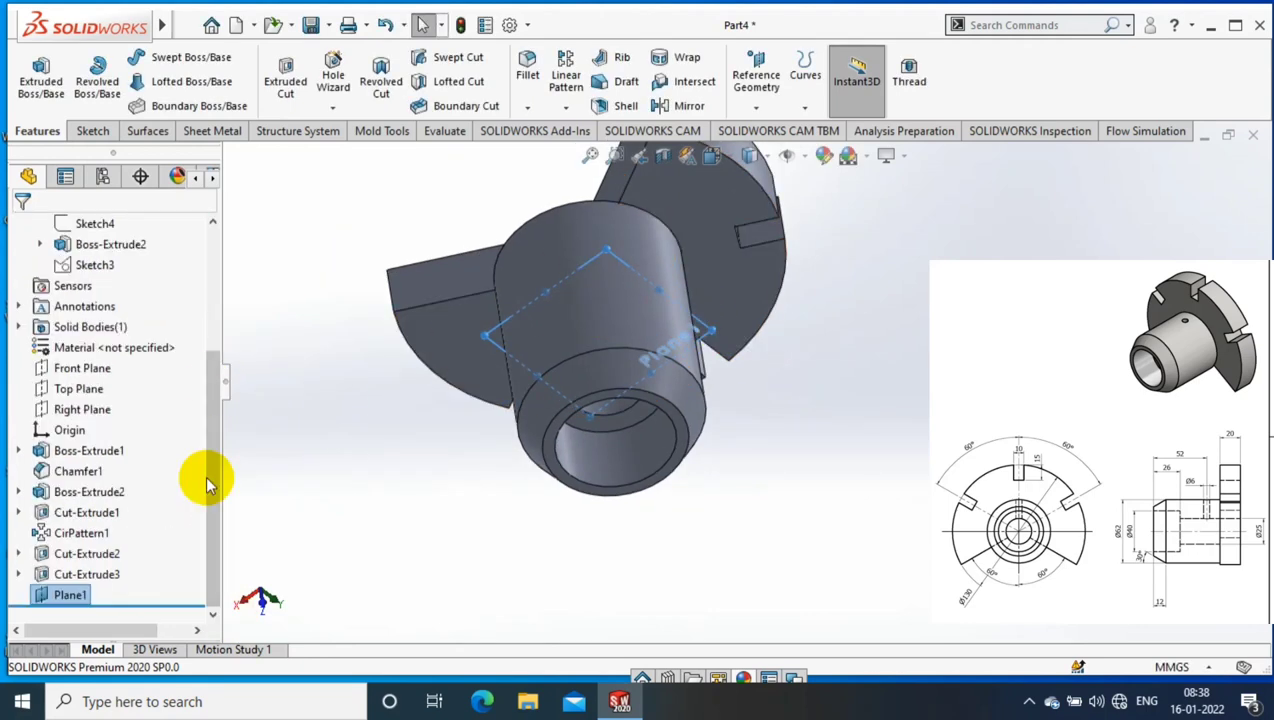
left_click(85, 597)
right_click(120, 455)
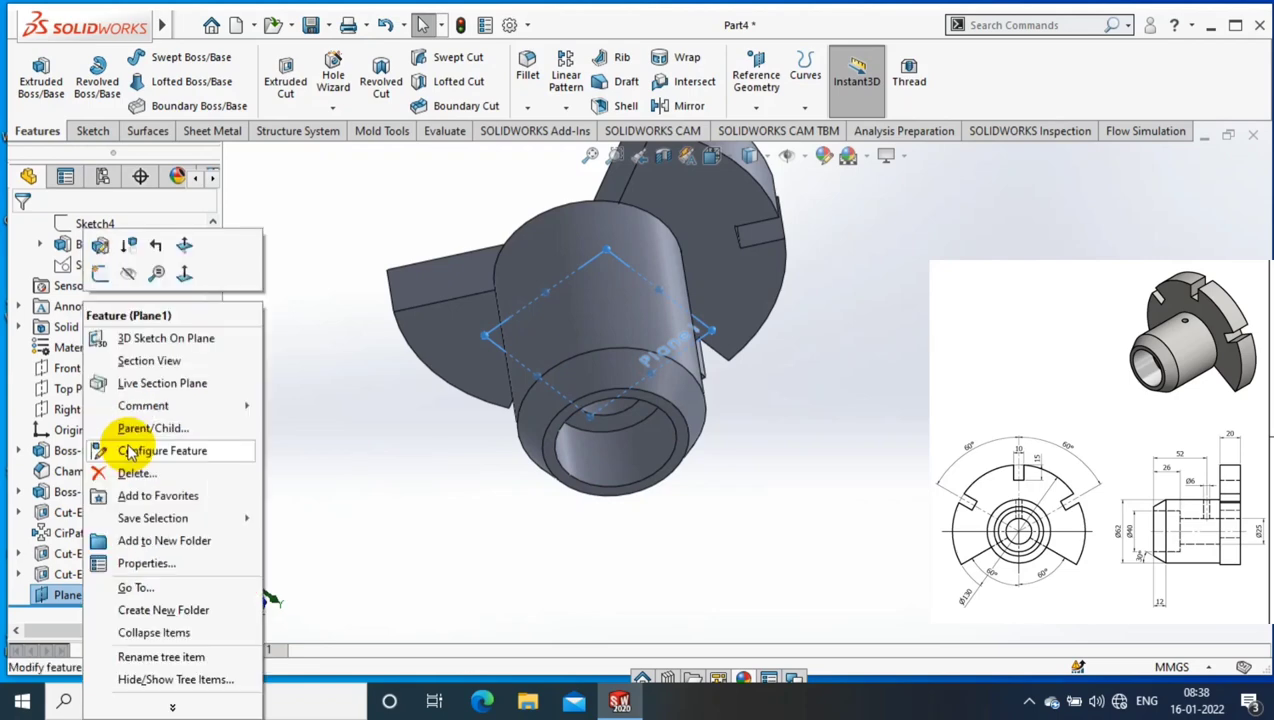
left_click(185, 285)
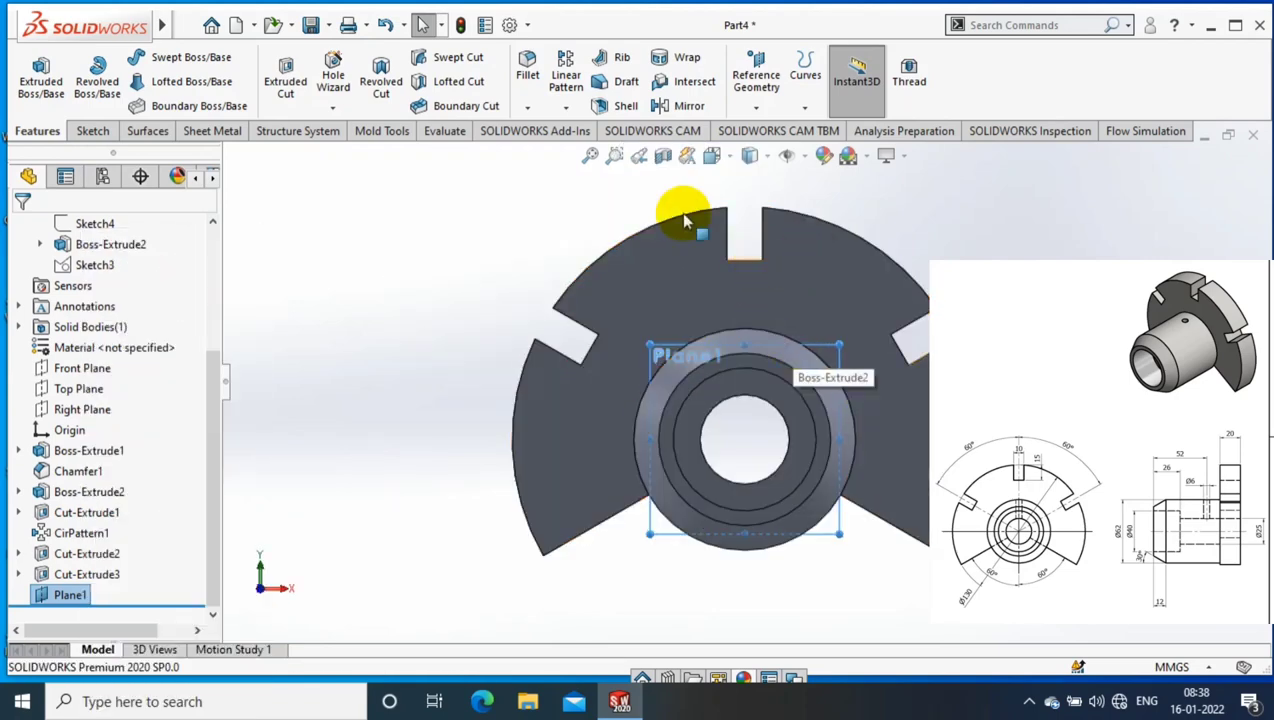
left_click(42, 82)
left_click(129, 57)
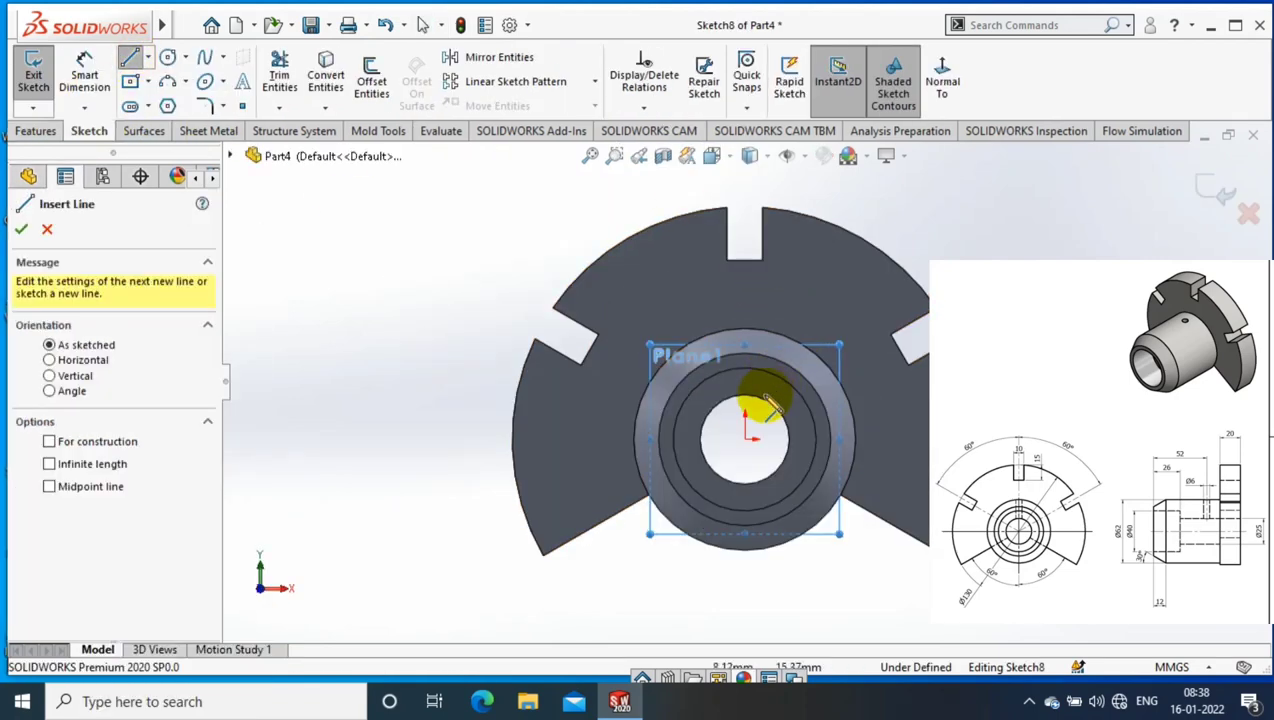
left_click(745, 299)
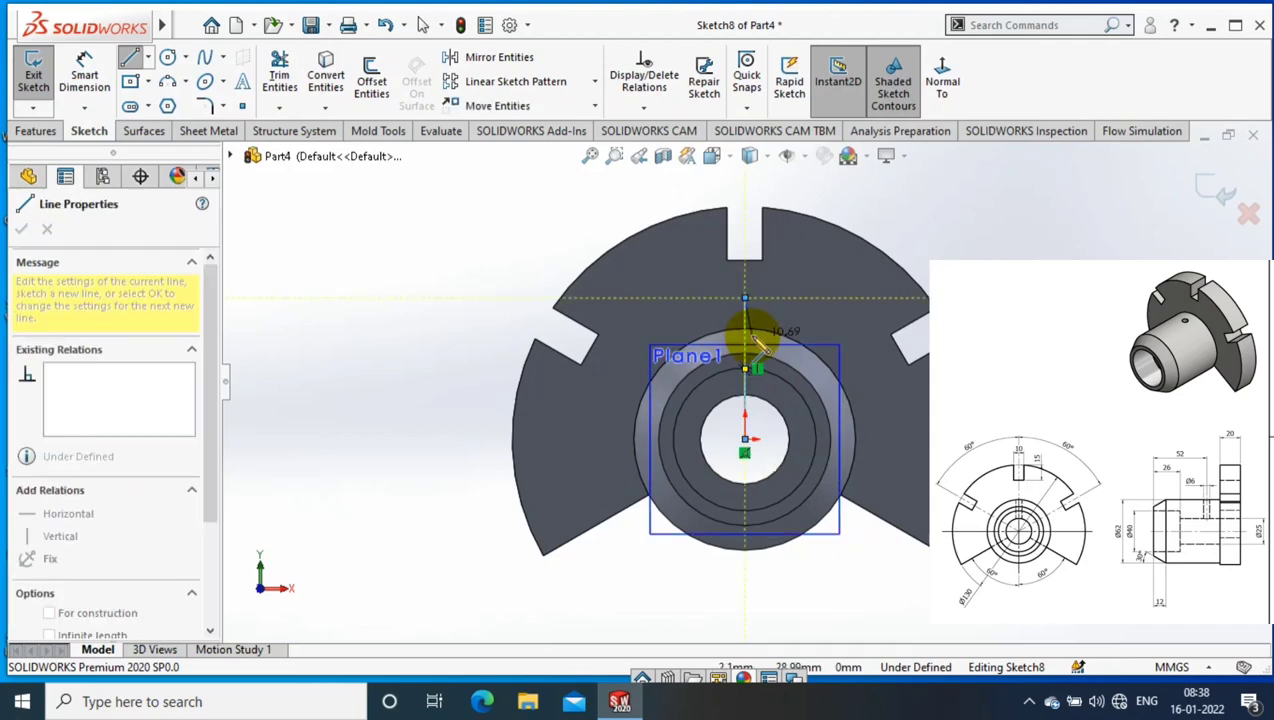
double_click(745, 438)
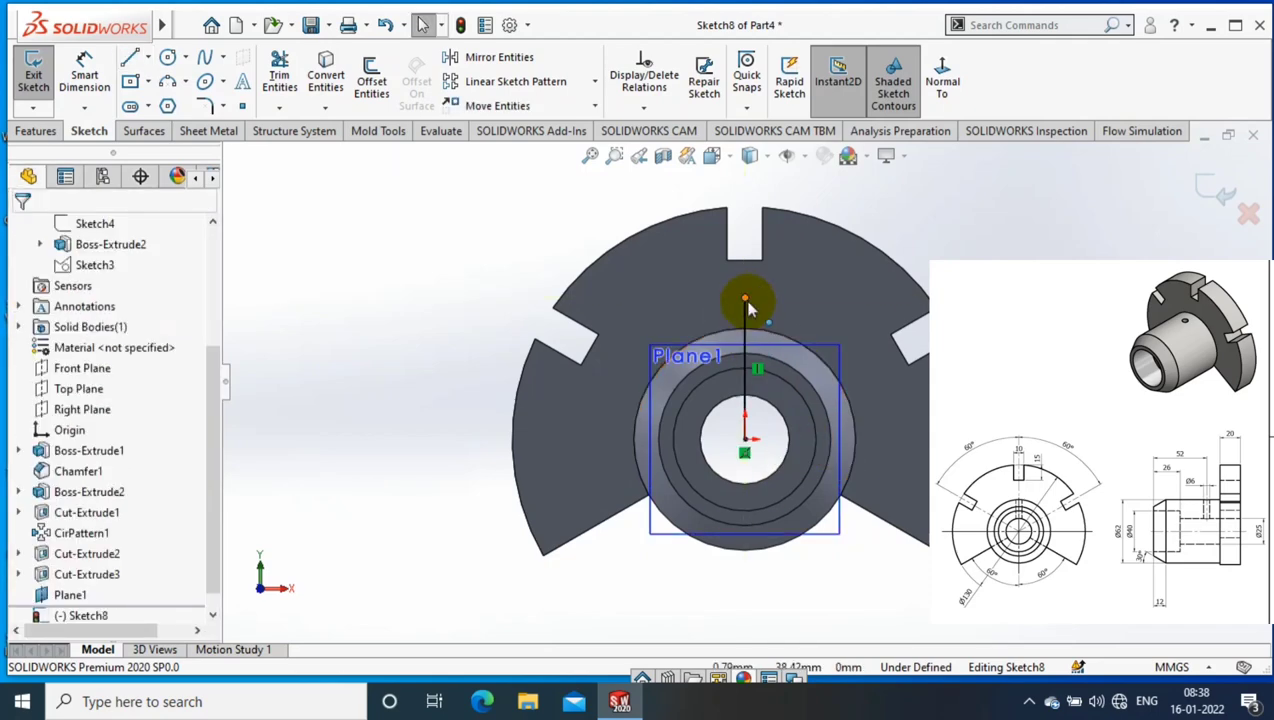
left_click_drag(745, 299, 742, 250)
left_click(378, 205)
Step: Make a Ø6 mm circular-profile swept cut along Sketch8 for the radial pin hole
left_click(33, 75)
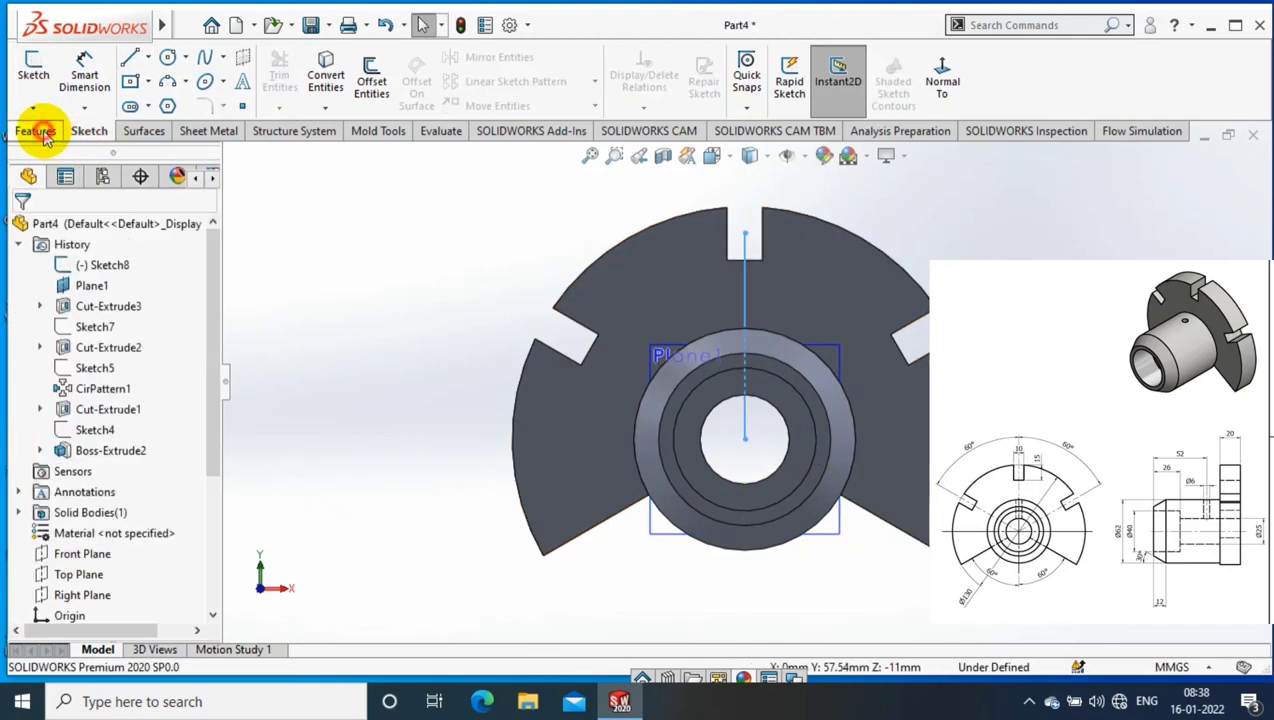
left_click(35, 131)
left_click(470, 60)
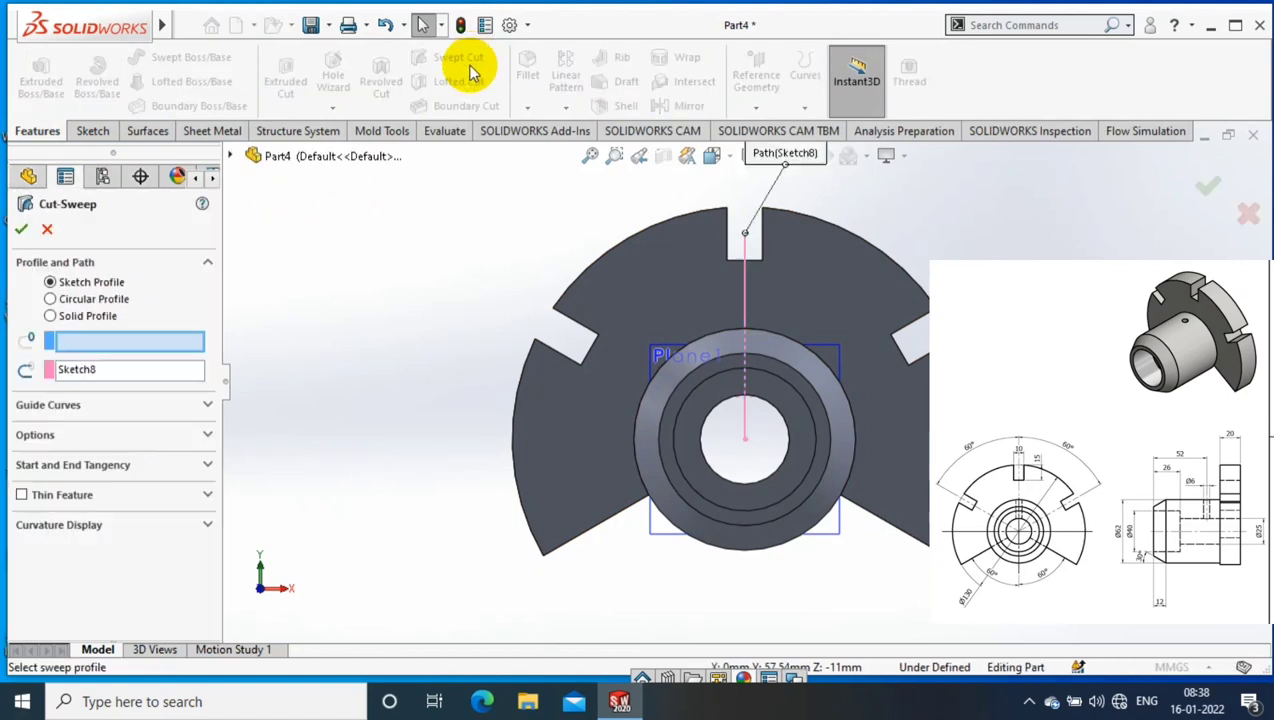
left_click(105, 300)
left_click(113, 369)
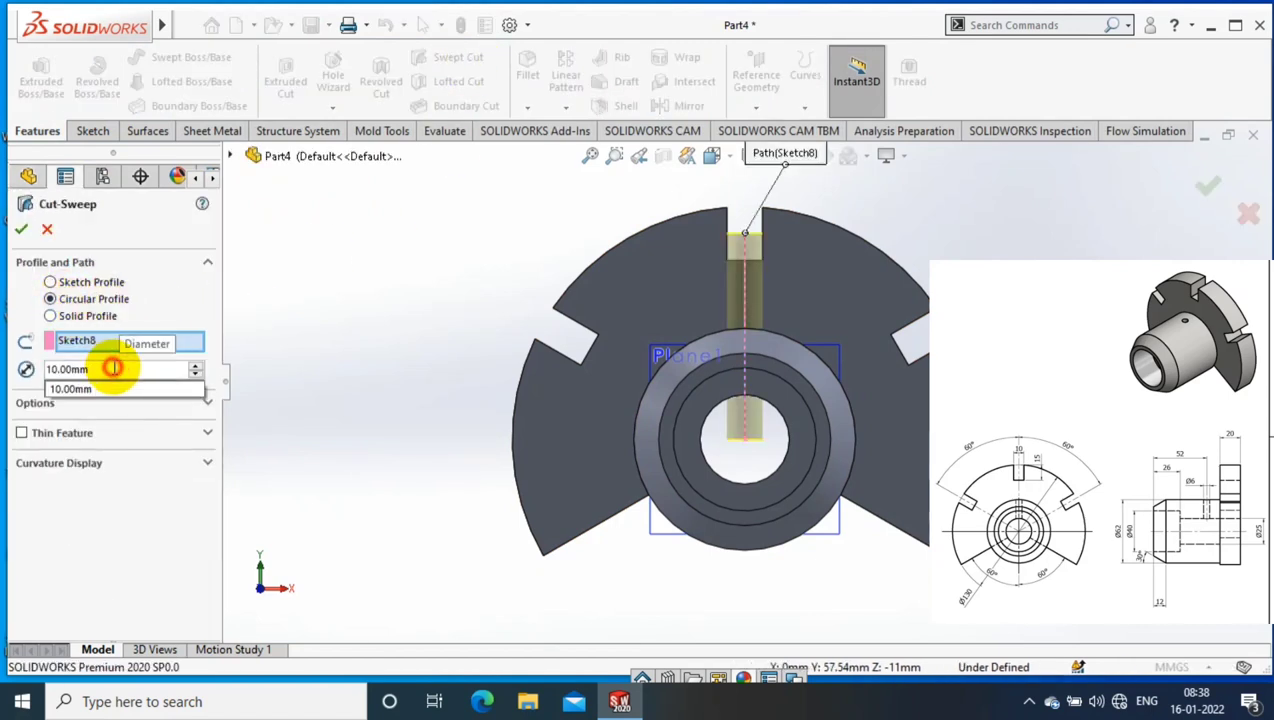
type("6")
key("Return")
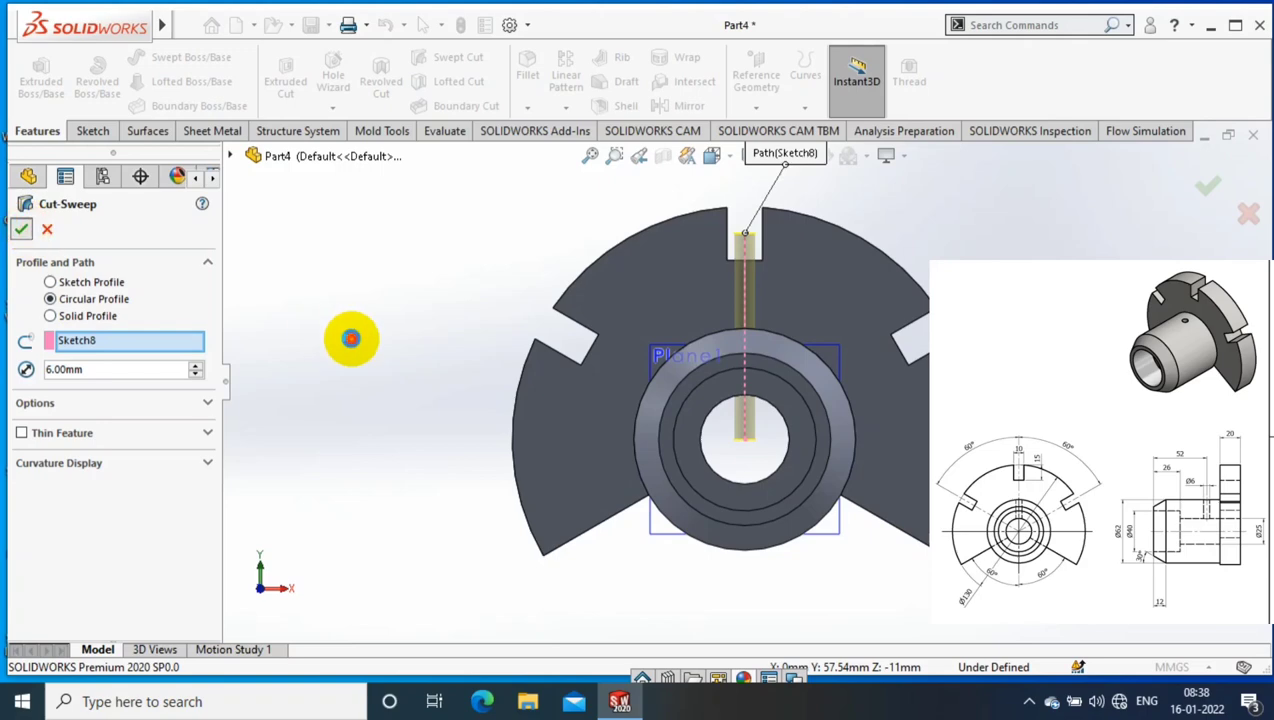
key("Return")
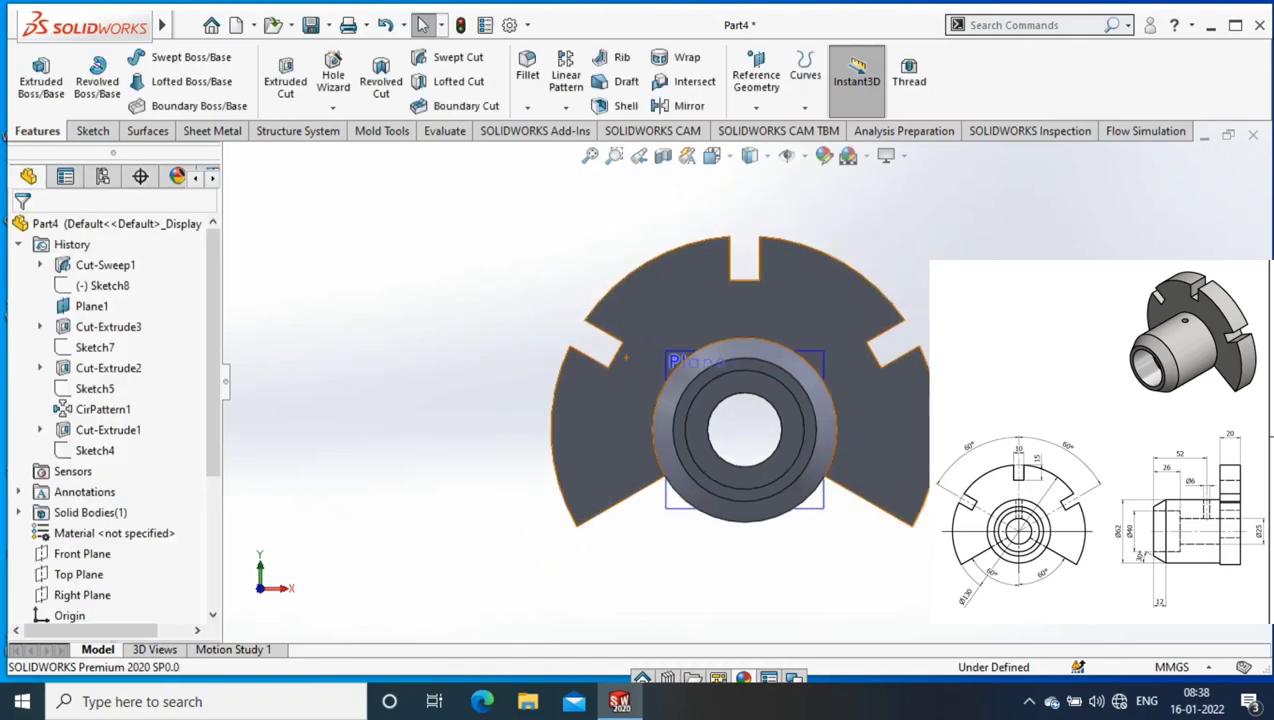
mouse_move(597, 356)
middle_mouse_down()
mouse_move(735, 230)
mouse_move(890, 185)
mouse_move(896, 327)
mouse_move(611, 447)
mouse_move(787, 200)
mouse_move(925, 276)
middle_mouse_up()
Step: Switch to Hidden Lines Visible to inspect the hidden edges, then return to shaded with edges
scroll(925, 276, "down", 3)
left_click(768, 158)
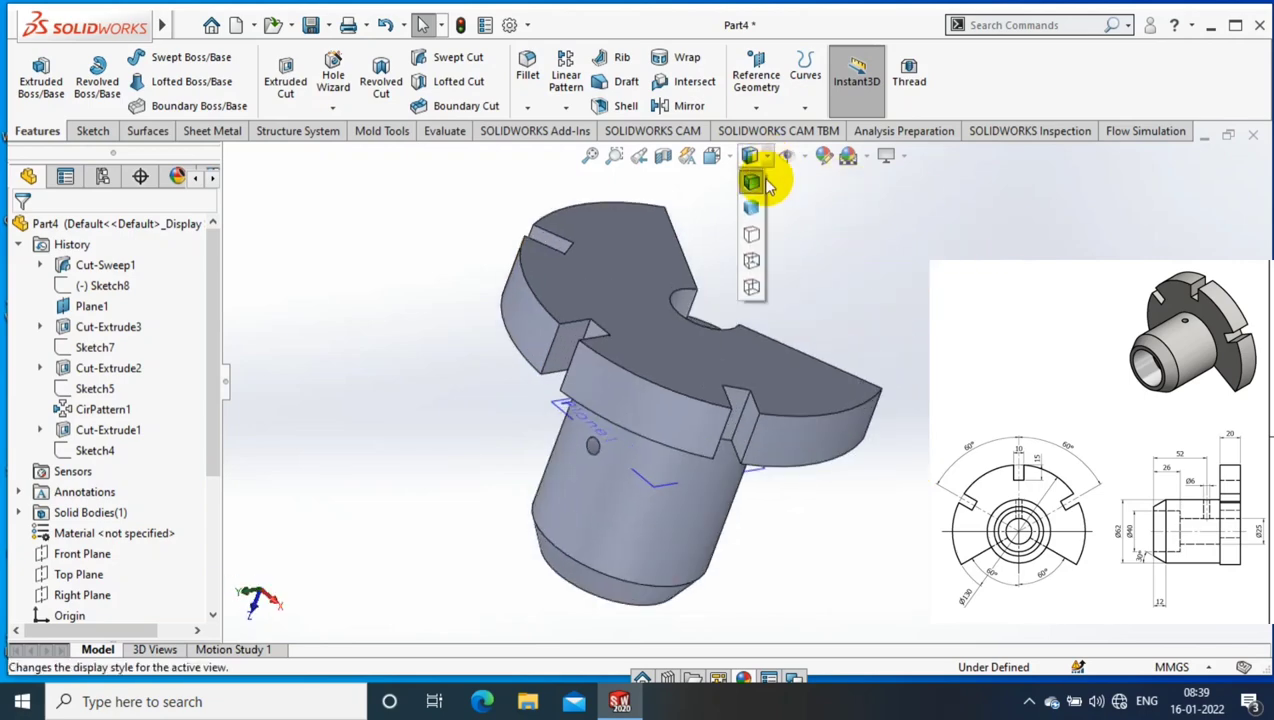
left_click(754, 256)
mouse_move(808, 256)
middle_mouse_down()
mouse_move(791, 194)
mouse_move(895, 210)
mouse_move(938, 250)
mouse_move(762, 162)
middle_mouse_up()
left_click(768, 158)
left_click(754, 180)
Step: Give the whole part a green appearance and review the result
left_click(870, 157)
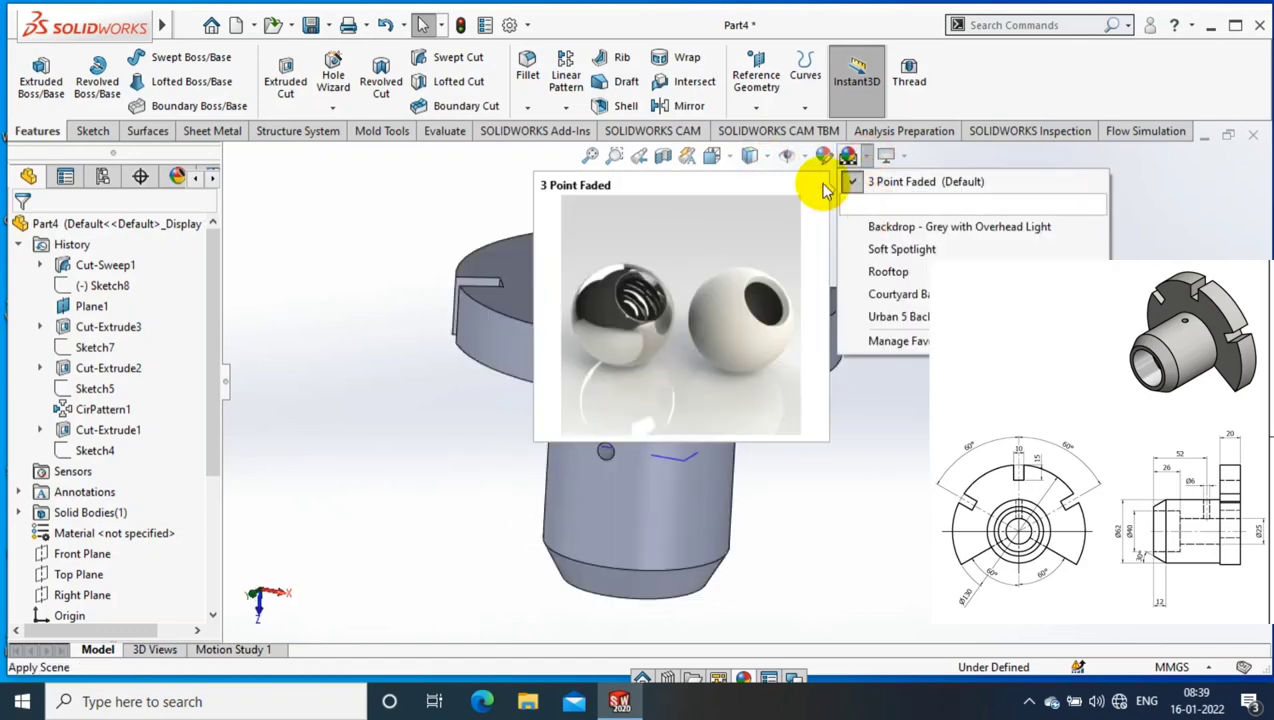
left_click(850, 172)
right_click(820, 298)
key("Escape")
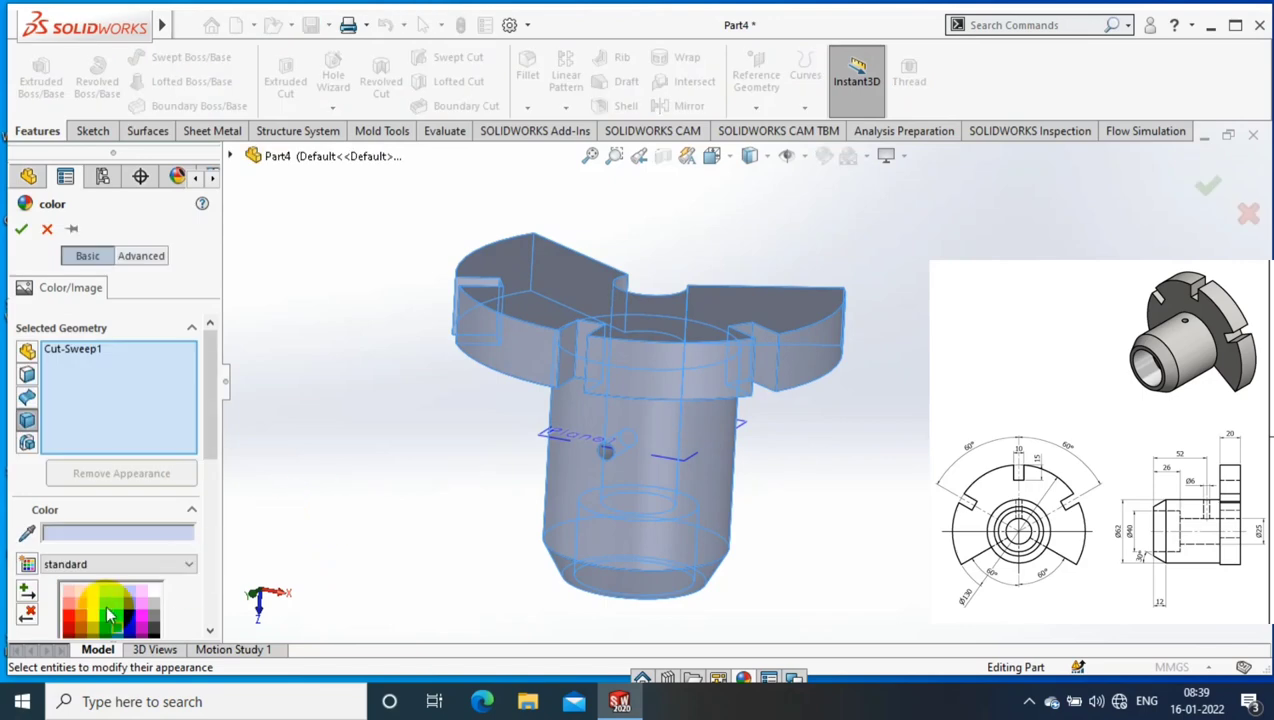
key("Escape")
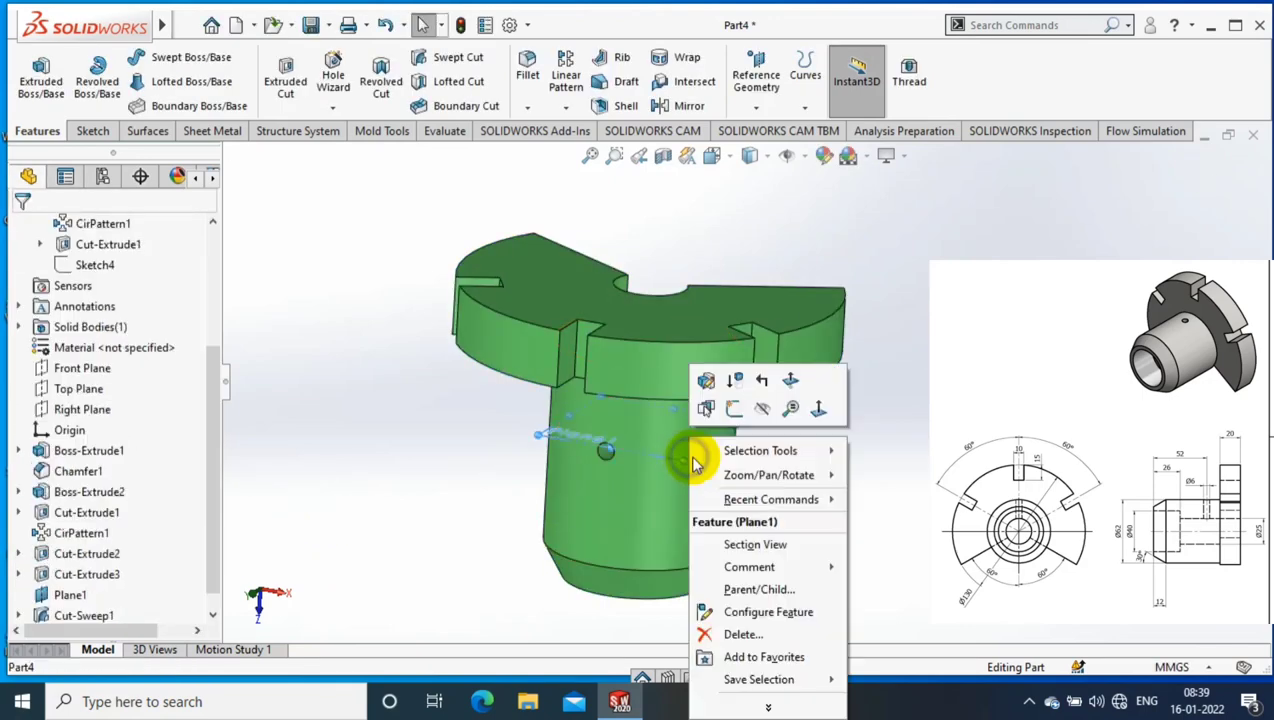
right_click(688, 454)
middle_click_drag(808, 475, 808, 473)
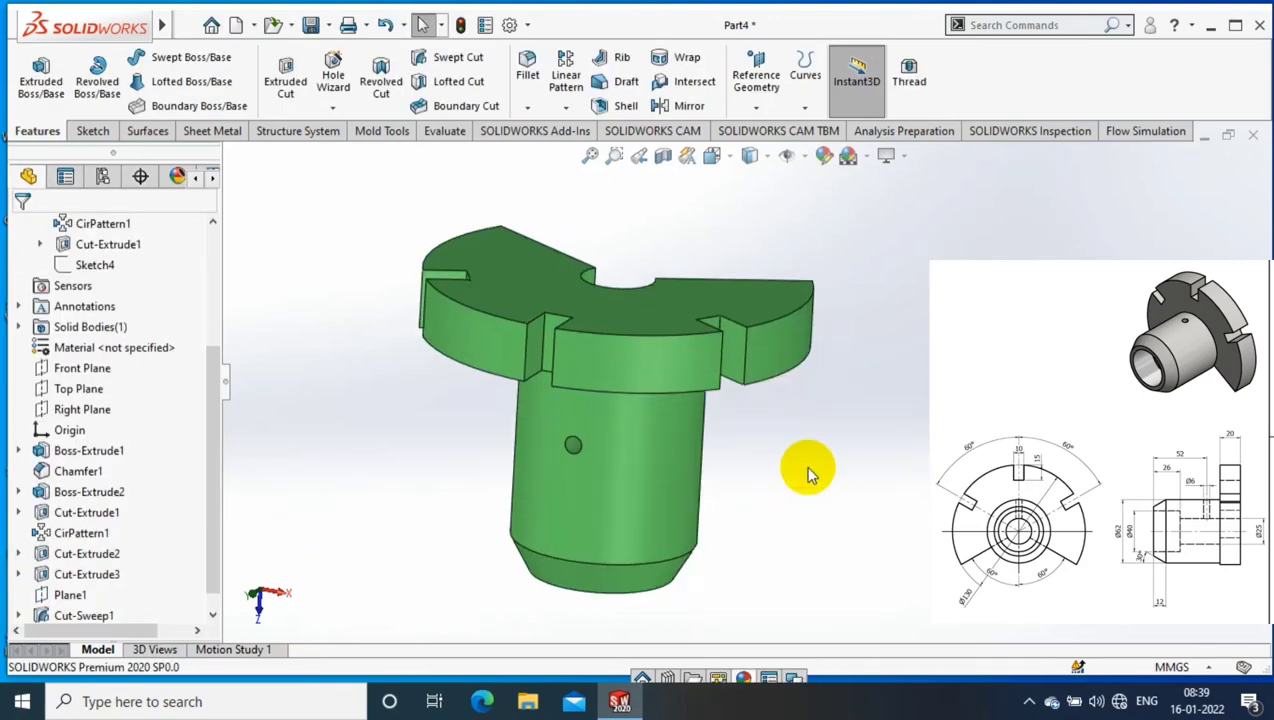